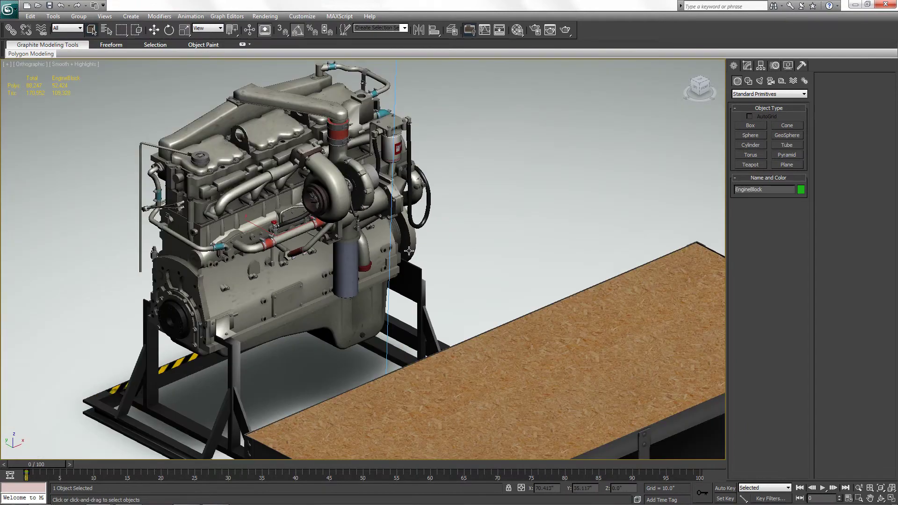
Preview the engine's disassembly animation up to about frame 57 and return to frame 0.
{"action": "middle_click_drag", "start_coordinate": [404, 257], "coordinate": [383, 260], "text": "alt"}
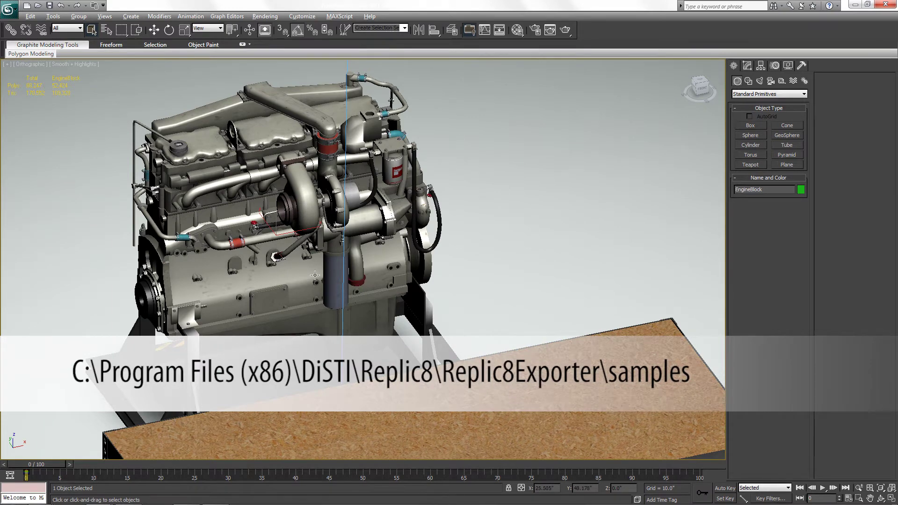
{"action": "middle_click_drag", "start_coordinate": [316, 276], "coordinate": [320, 276], "text": "alt"}
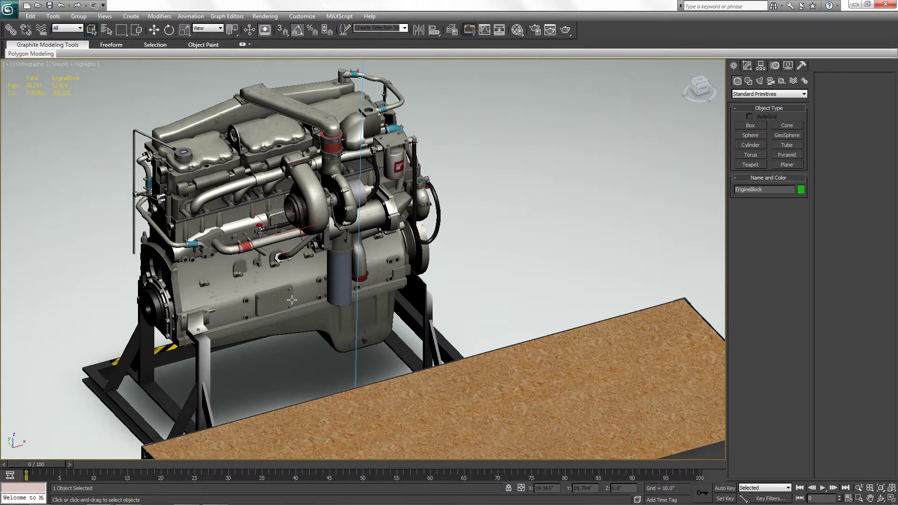
{"action": "middle_click_drag", "start_coordinate": [255, 332], "coordinate": [204, 401], "text": "alt"}
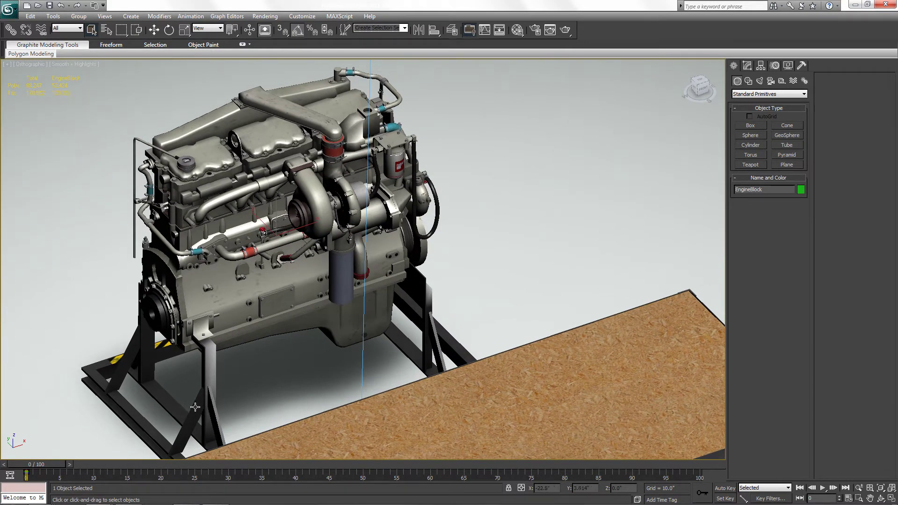
{"action": "left_click_drag", "start_coordinate": [33, 464], "coordinate": [408, 480]}
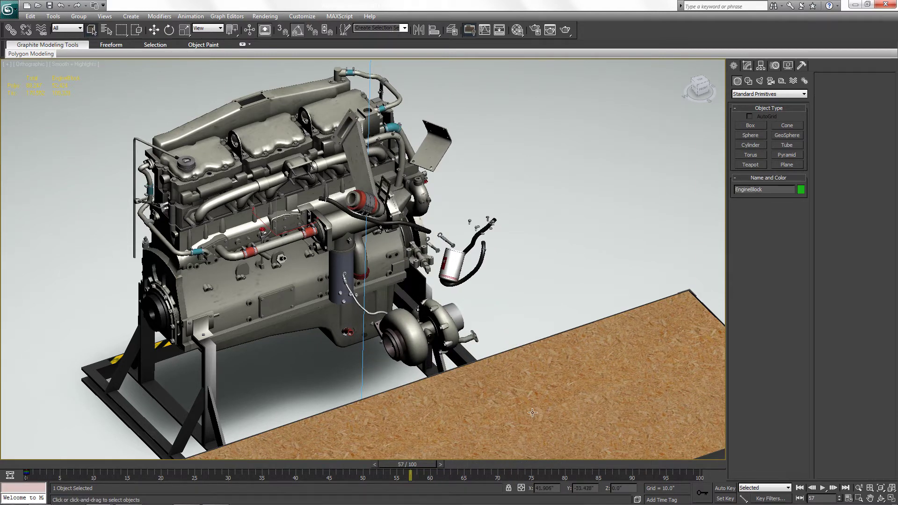
{"action": "left_click_drag", "start_coordinate": [412, 475], "coordinate": [18, 466]}
Inspect the intake coupling up close and select the upper clamp around the red hose.
{"action": "middle_click_drag", "start_coordinate": [216, 300], "coordinate": [299, 299], "text": "alt"}
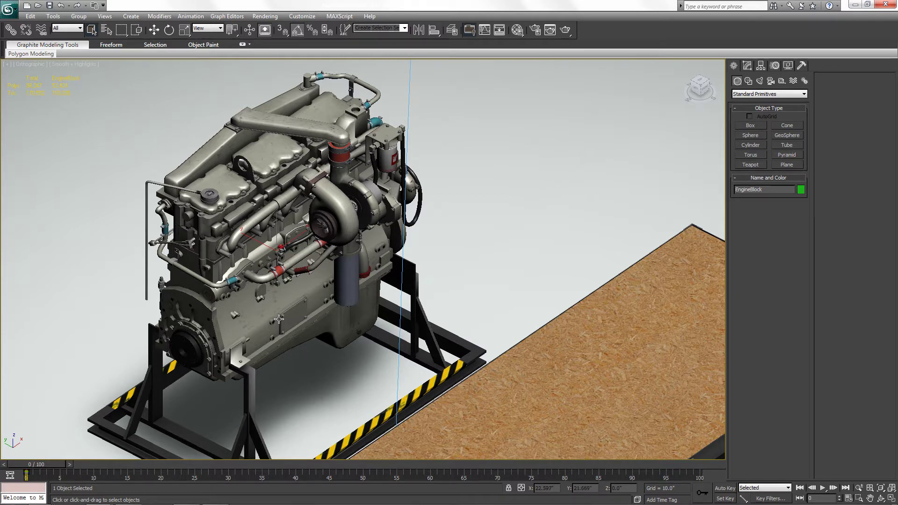
{"action": "middle_click_drag", "start_coordinate": [308, 238], "coordinate": [303, 270], "text": "alt"}
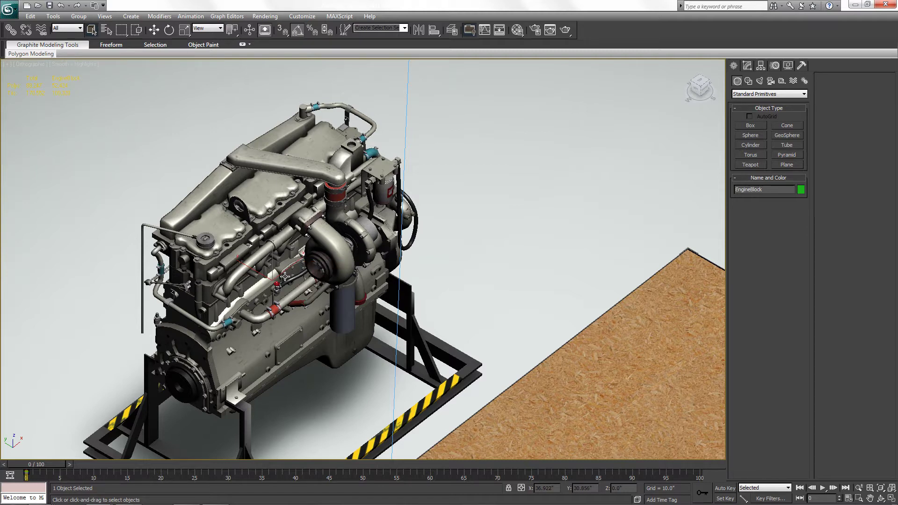
{"action": "middle_click_drag", "start_coordinate": [294, 230], "coordinate": [336, 292], "text": "alt"}
{"action": "scroll", "coordinate": [374, 252], "scroll_direction": "up", "scroll_amount": 5}
{"action": "scroll", "coordinate": [381, 258], "scroll_direction": "up", "scroll_amount": 3}
{"action": "left_click", "coordinate": [386, 260]}
{"action": "middle_click_drag", "start_coordinate": [385, 259], "coordinate": [400, 265], "text": "alt"}
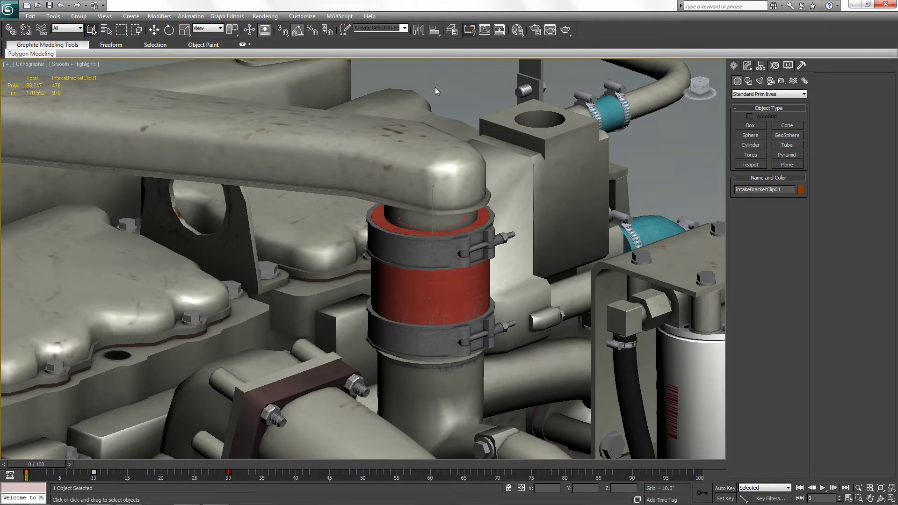
Display edged faces in the viewport and select the nut on the upper intake clamp.
{"action": "scroll", "coordinate": [418, 174], "scroll_direction": "down", "scroll_amount": 4}
{"action": "key", "text": "F4"}
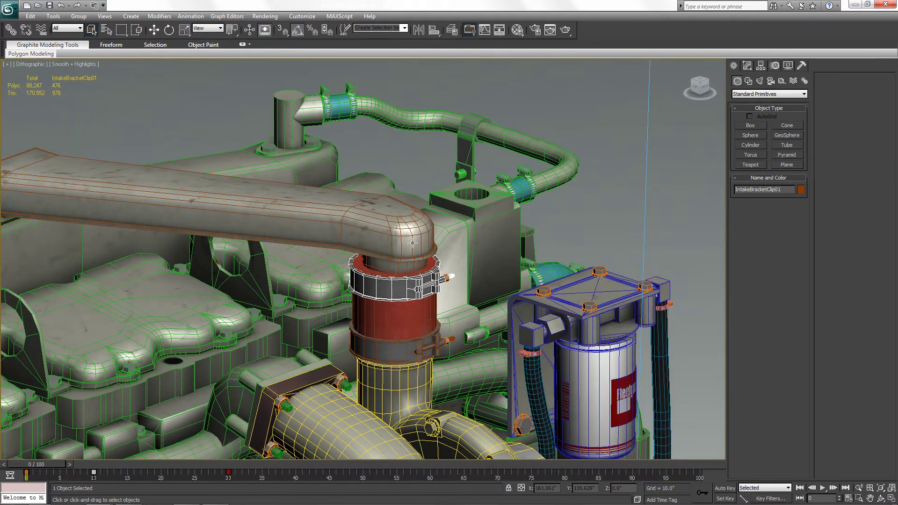
{"action": "left_click", "coordinate": [447, 276]}
{"action": "middle_click_drag", "start_coordinate": [479, 315], "coordinate": [457, 305], "text": "alt"}
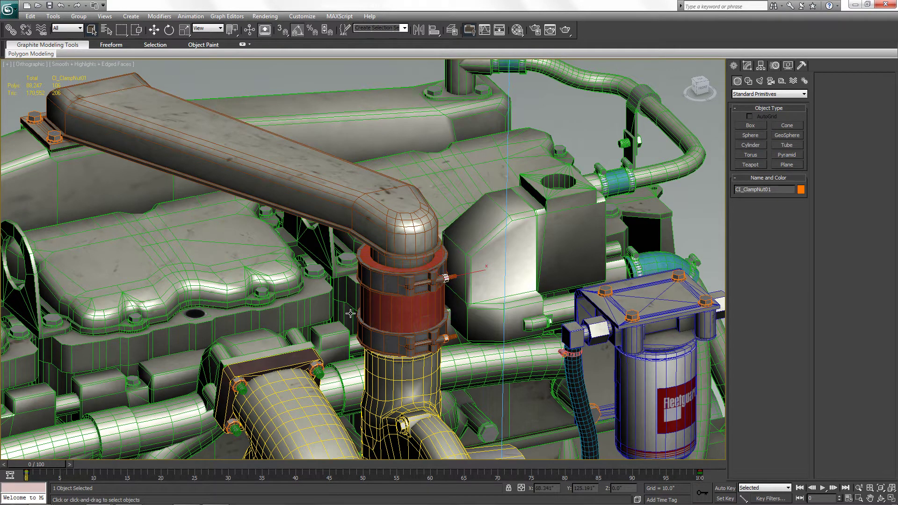
{"action": "left_click_drag", "start_coordinate": [37, 466], "coordinate": [12, 467]}
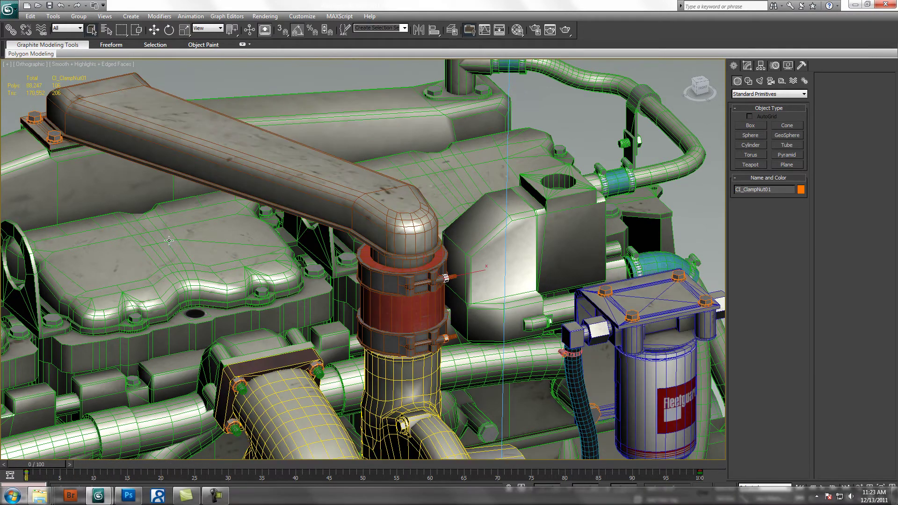
Select the crossover intake pipe above the red coupling to inspect its keyframes.
{"action": "left_click", "coordinate": [282, 183]}
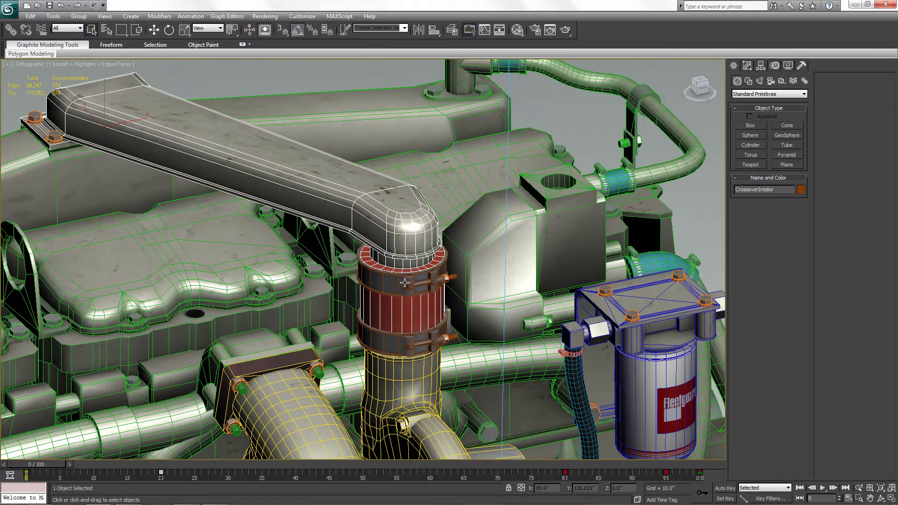
{"action": "mouse_move", "coordinate": [326, 321]}
{"action": "middle_mouse_down", "text": "alt"}
{"action": "mouse_move", "coordinate": [338, 325]}
{"action": "mouse_move", "coordinate": [324, 314]}
{"action": "middle_mouse_up", "text": "alt"}
{"action": "scroll", "coordinate": [327, 314], "scroll_direction": "up", "scroll_amount": 5}
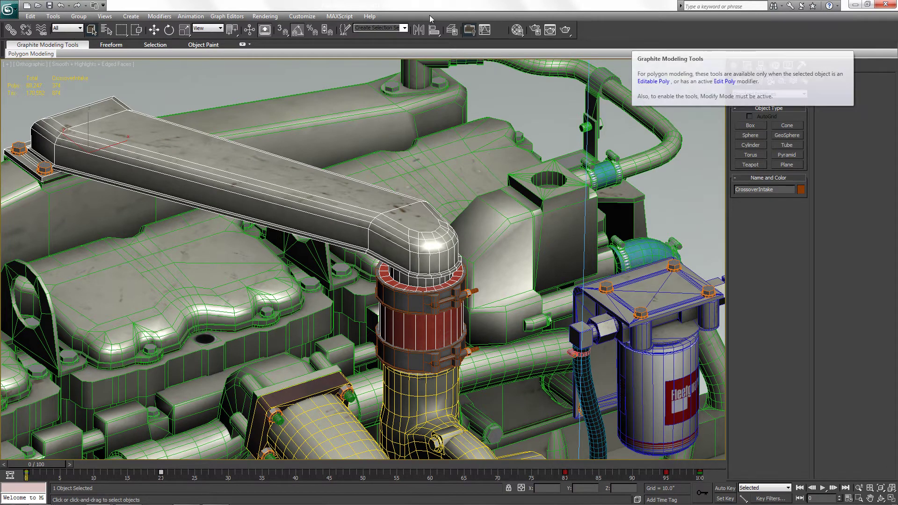
Create a new custom toolbar named Animation_Isolator.
{"action": "left_click", "coordinate": [301, 17]}
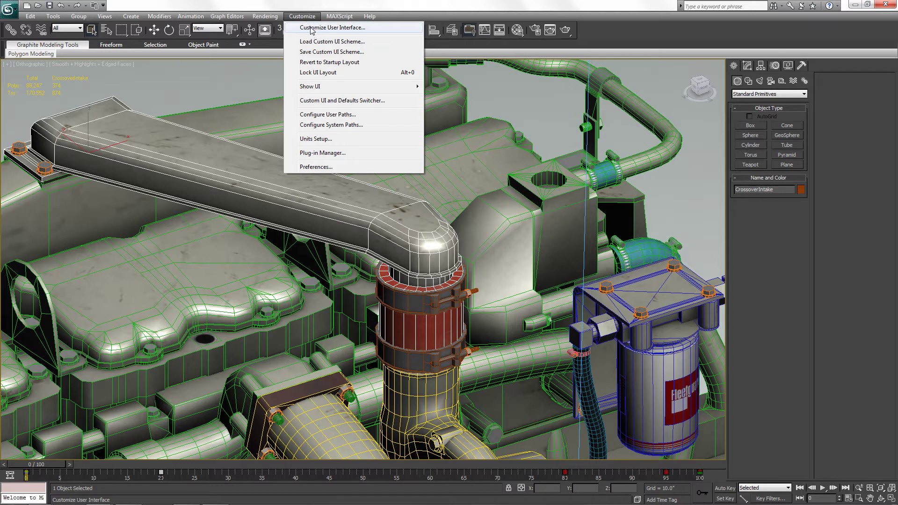
{"action": "left_click", "coordinate": [331, 28]}
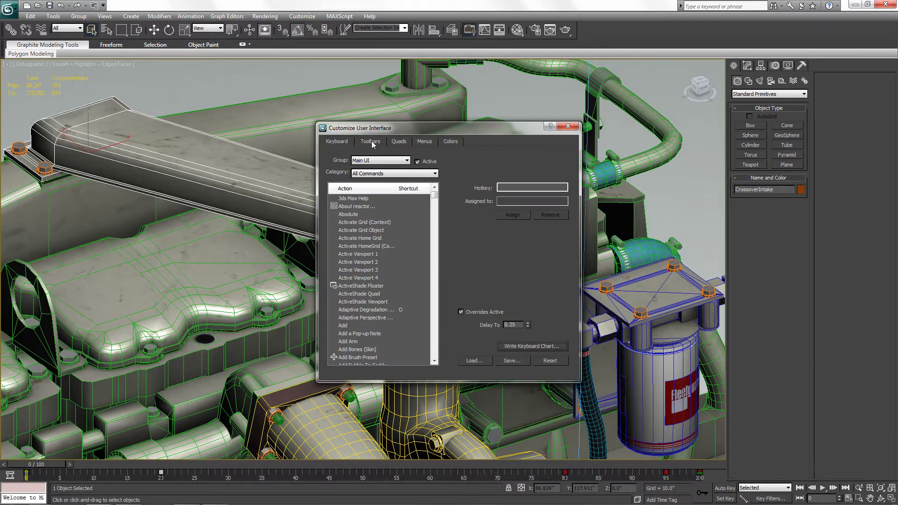
{"action": "left_click", "coordinate": [365, 142]}
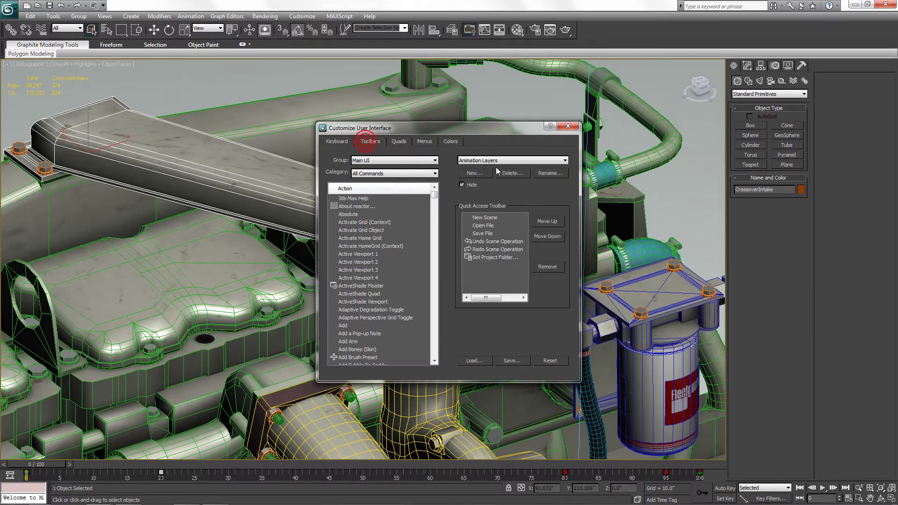
{"action": "left_click", "coordinate": [479, 172]}
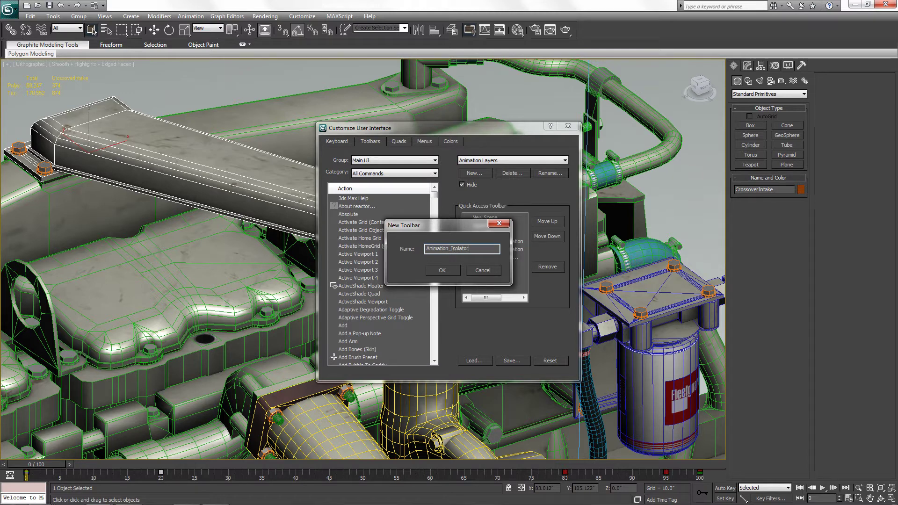
{"action": "left_click", "coordinate": [442, 270]}
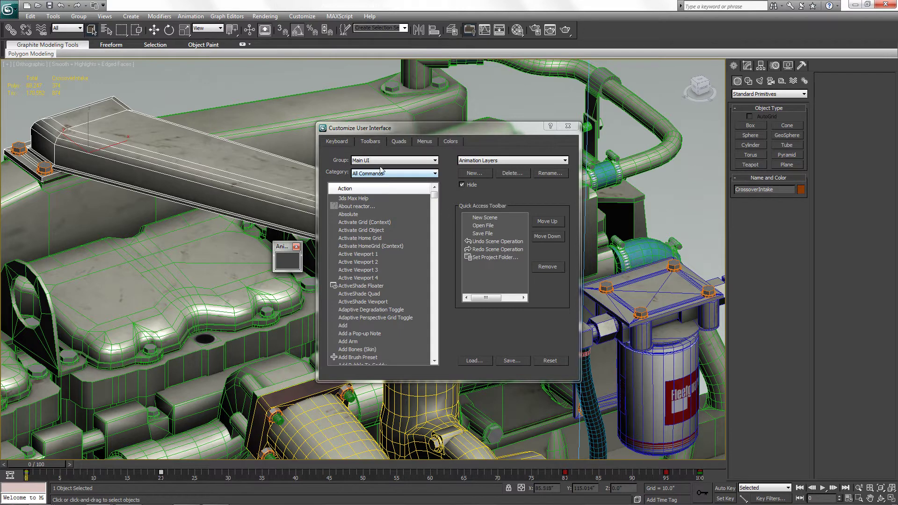
Add the animation-isolating action from the DiSTI Scripts category to the new Animation_Isolator toolbar.
{"action": "left_click", "coordinate": [356, 148]}
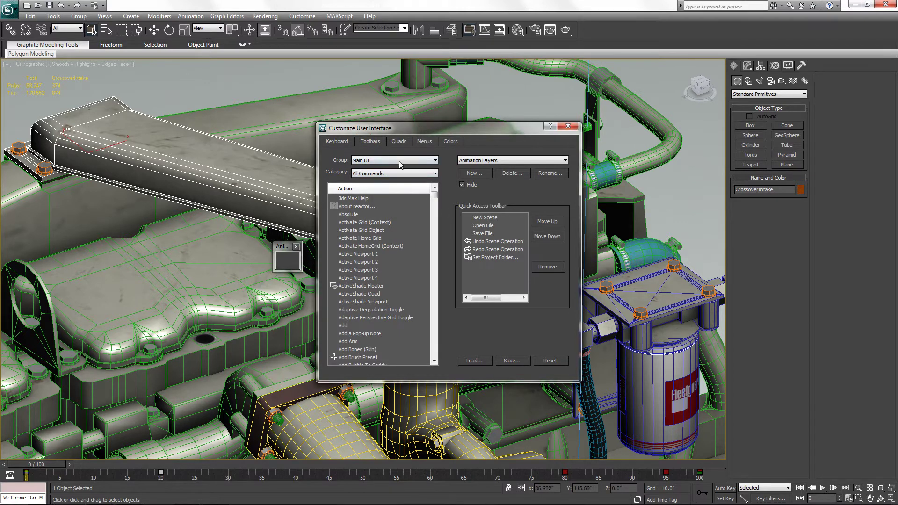
{"action": "left_click", "coordinate": [436, 173]}
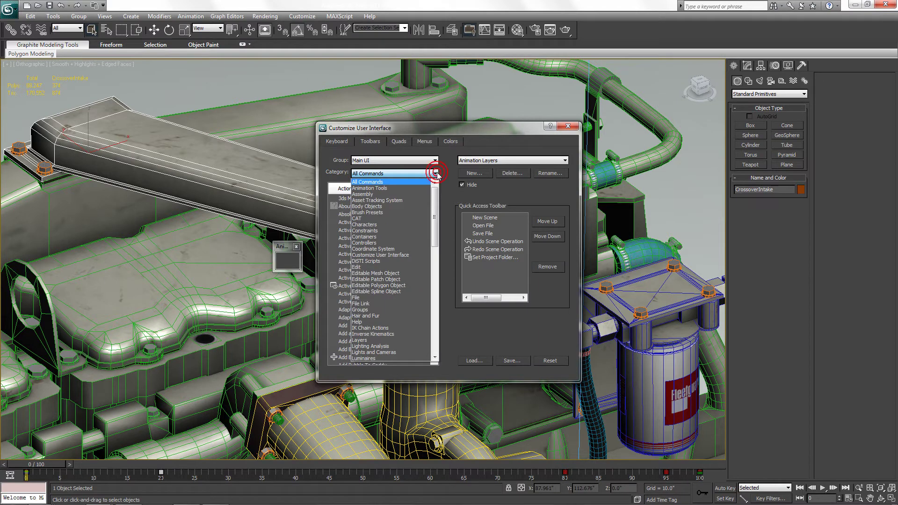
{"action": "left_click", "coordinate": [369, 261]}
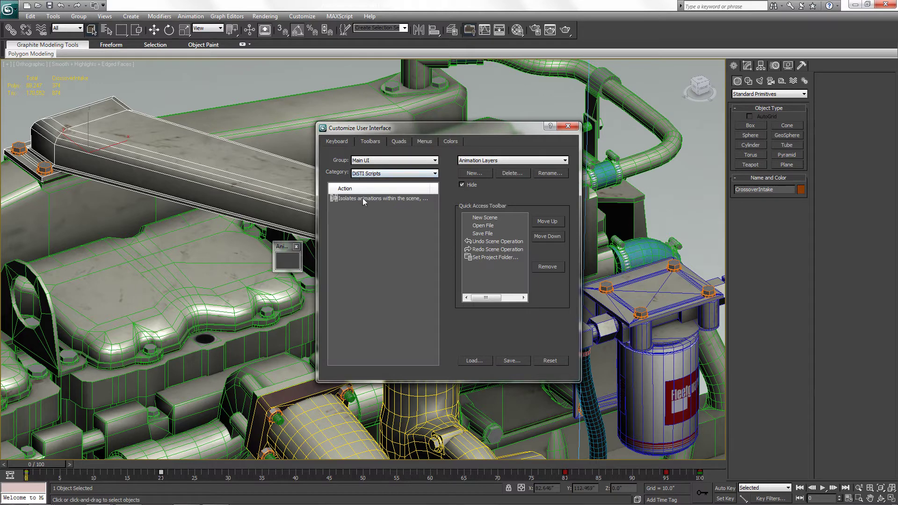
{"action": "left_click_drag", "start_coordinate": [363, 198], "coordinate": [282, 262]}
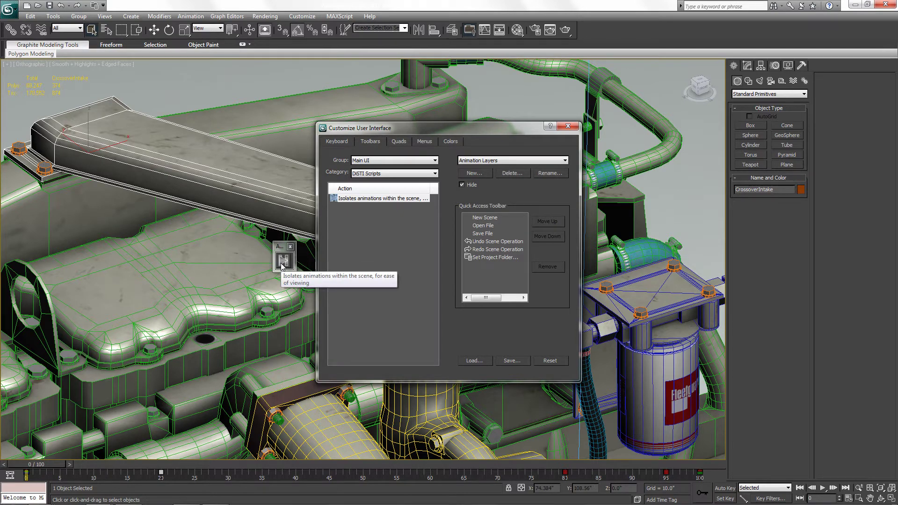
Dock the Animation_Isolator toolbar at the end of the main toolbar and close the interface customization.
{"action": "left_click", "coordinate": [279, 246]}
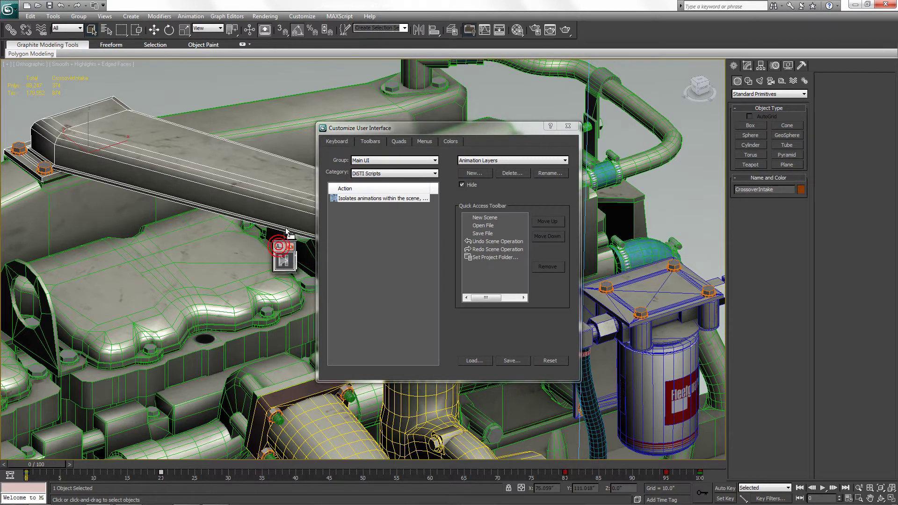
{"action": "left_click_drag", "start_coordinate": [298, 207], "coordinate": [585, 33]}
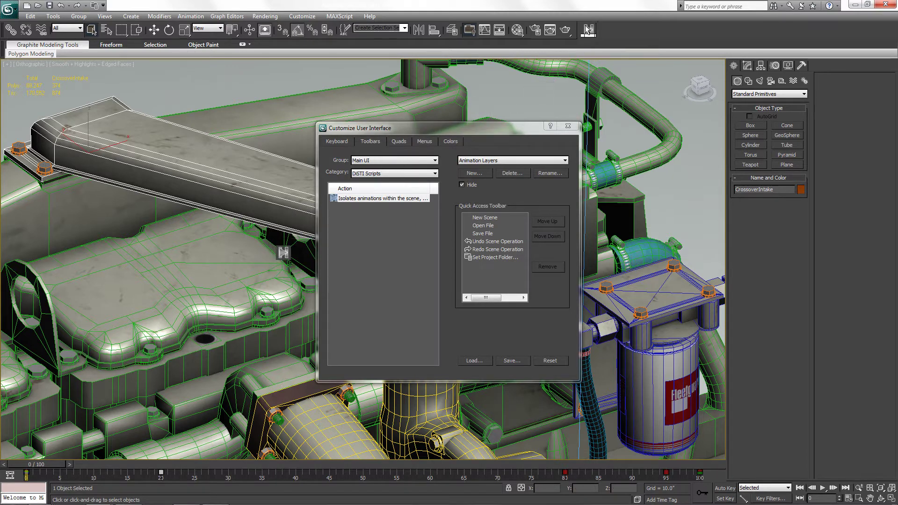
{"action": "left_click", "coordinate": [565, 126]}
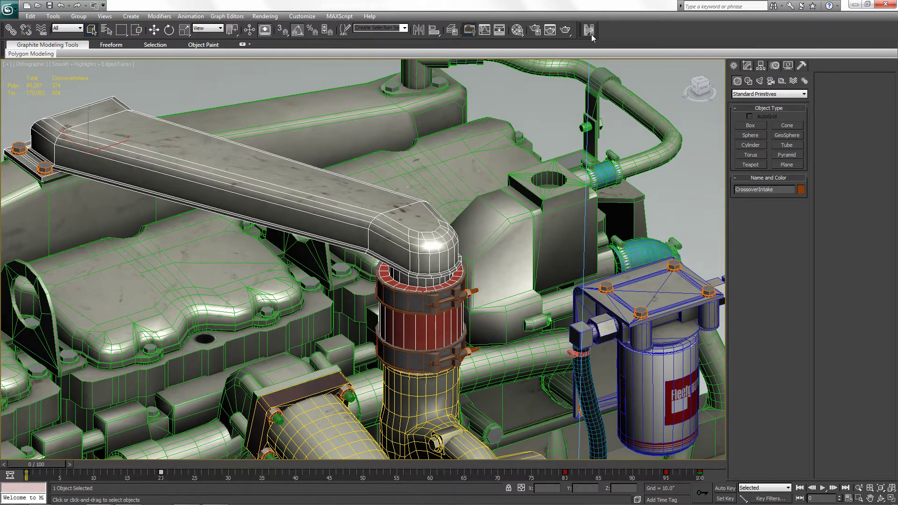
Launch the Replic8 Animation Isolator, move its window clear of the intake assembly, and deselect the crossover intake.
{"action": "middle_click_drag", "start_coordinate": [468, 217], "coordinate": [387, 238]}
{"action": "scroll", "coordinate": [452, 204], "scroll_direction": "down", "scroll_amount": 2}
{"action": "middle_click_drag", "start_coordinate": [354, 284], "coordinate": [402, 226]}
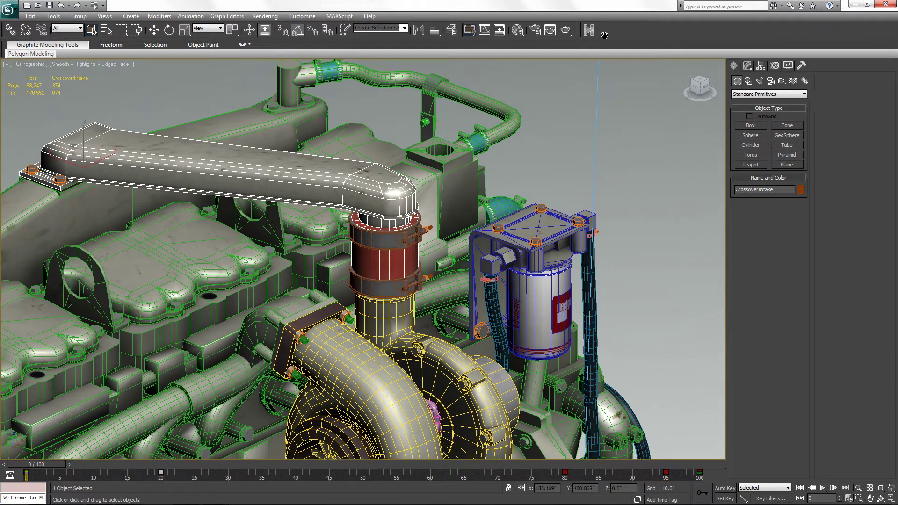
{"action": "left_click", "coordinate": [588, 29]}
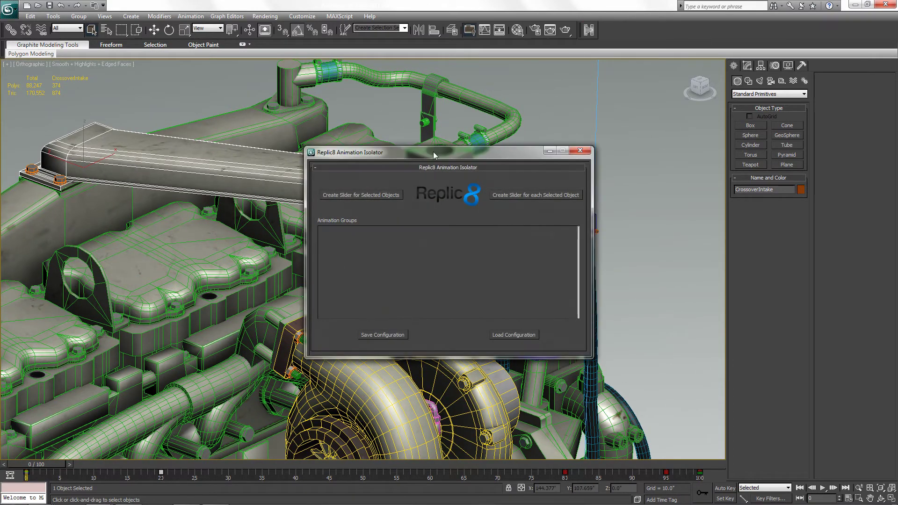
{"action": "left_click_drag", "start_coordinate": [430, 155], "coordinate": [591, 119]}
{"action": "left_click", "coordinate": [678, 373]}
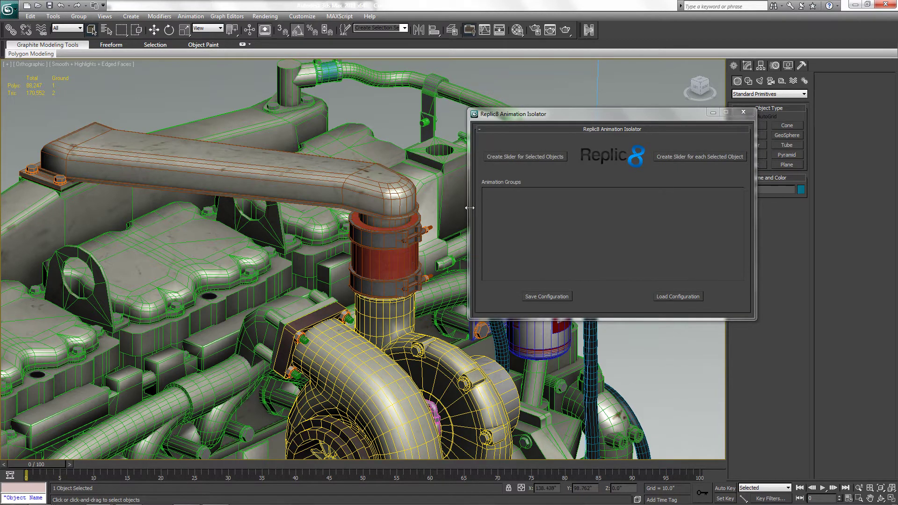
Create a separate animation slider for each of the two intake clamps and the crossover intake pipe.
{"action": "left_click", "coordinate": [387, 243]}
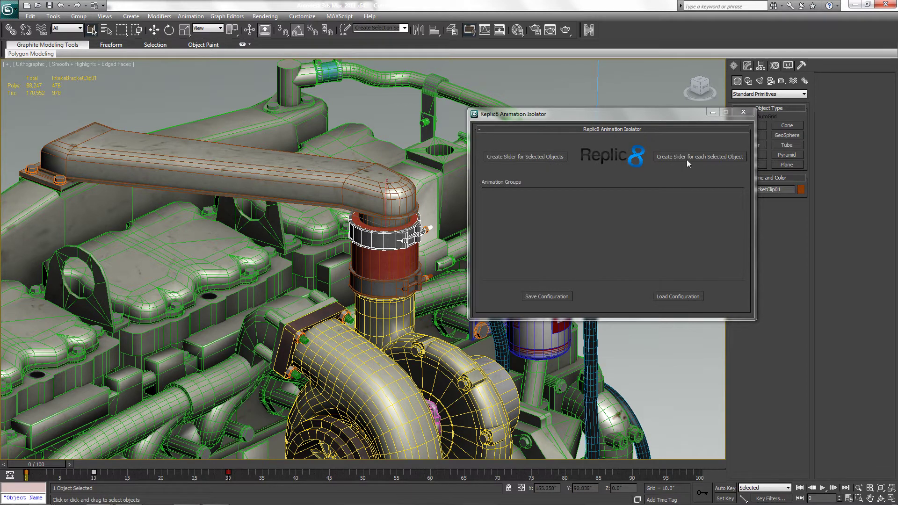
{"action": "left_click", "coordinate": [395, 264], "text": "ctrl"}
{"action": "left_click", "coordinate": [383, 290], "text": "ctrl"}
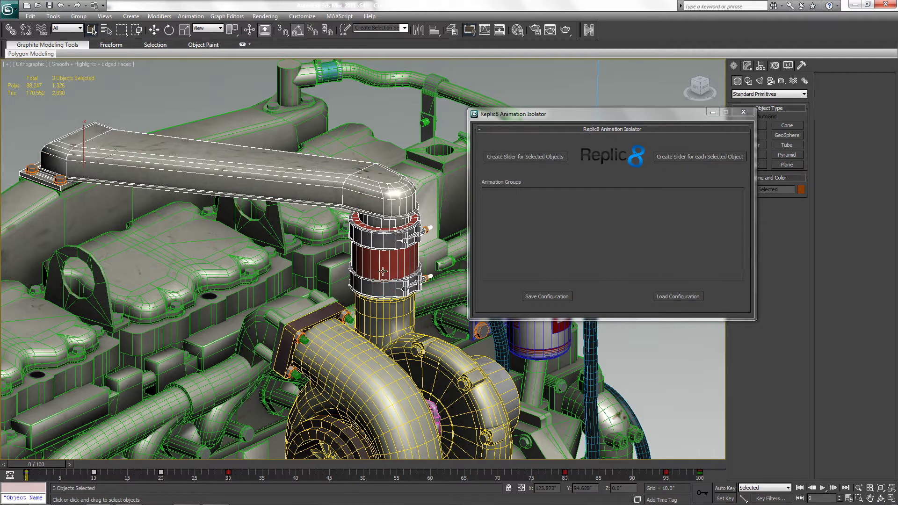
{"action": "left_click", "coordinate": [676, 156]}
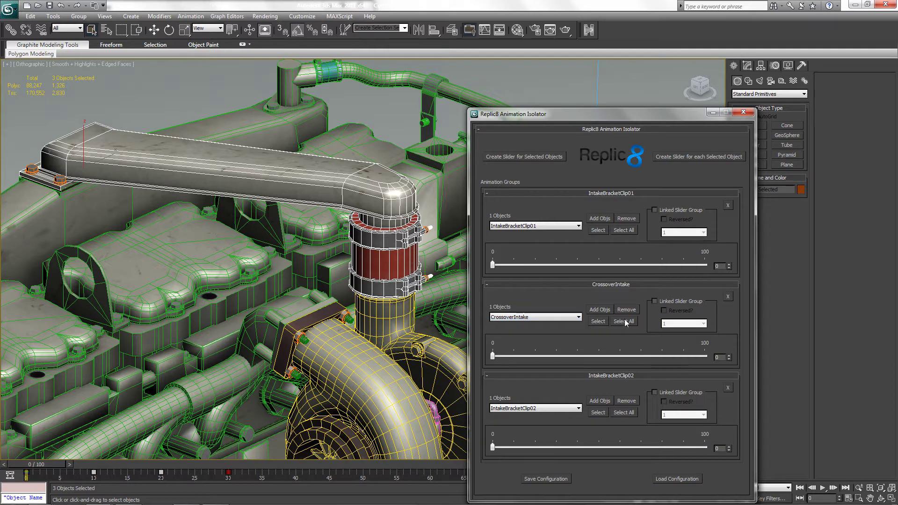
Remove the IntakeBracketClip02 and CrossoverIntake slider groups and select the object of the IntakeBracketClip01 group.
{"action": "left_click", "coordinate": [728, 387]}
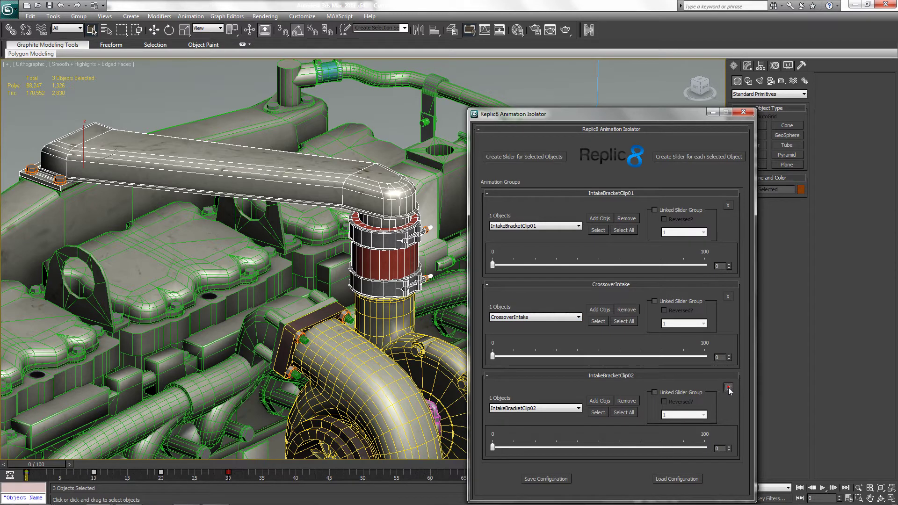
{"action": "left_click", "coordinate": [731, 297]}
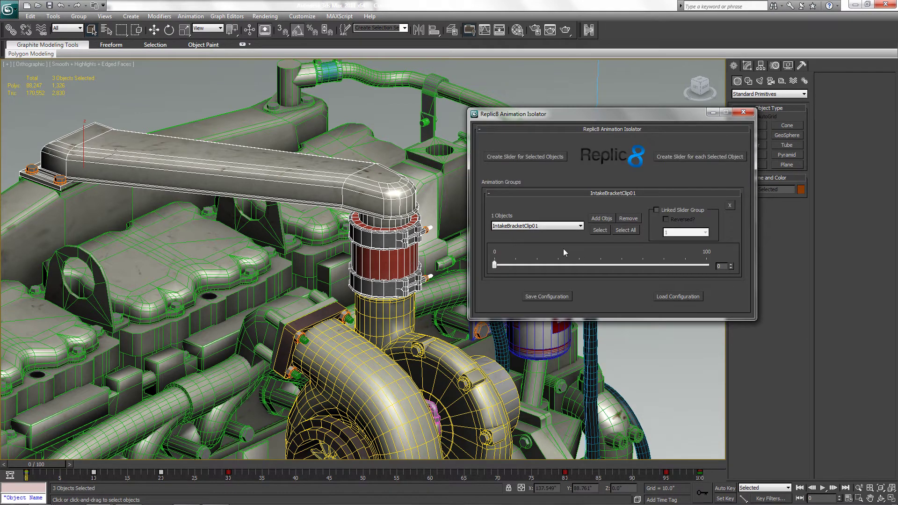
{"action": "left_click", "coordinate": [600, 230]}
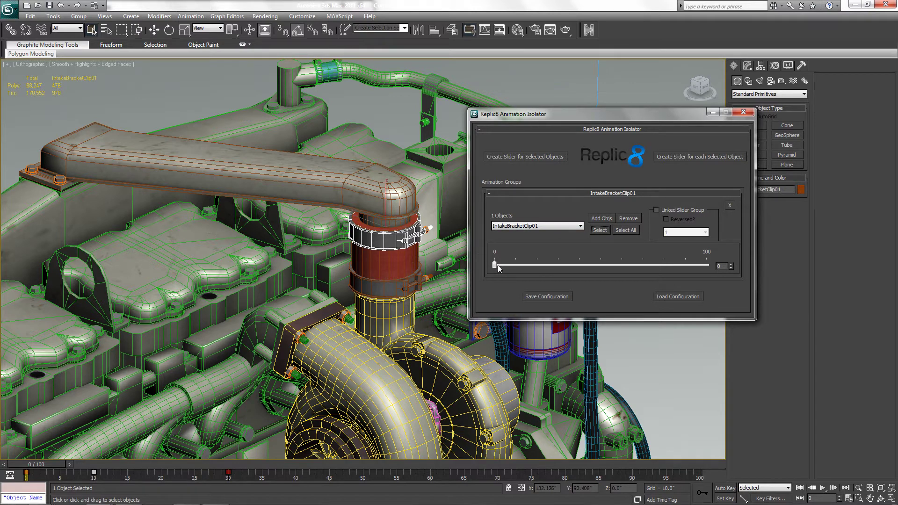
Set the IntakeBracketClip01 animation slider to 4 and check which objects its group contains.
{"action": "mouse_move", "coordinate": [494, 266]}
{"action": "left_mouse_down"}
{"action": "mouse_move", "coordinate": [578, 269]}
{"action": "mouse_move", "coordinate": [483, 277]}
{"action": "mouse_move", "coordinate": [503, 276]}
{"action": "left_mouse_up"}
{"action": "left_click", "coordinate": [579, 227]}
{"action": "left_click", "coordinate": [580, 228]}
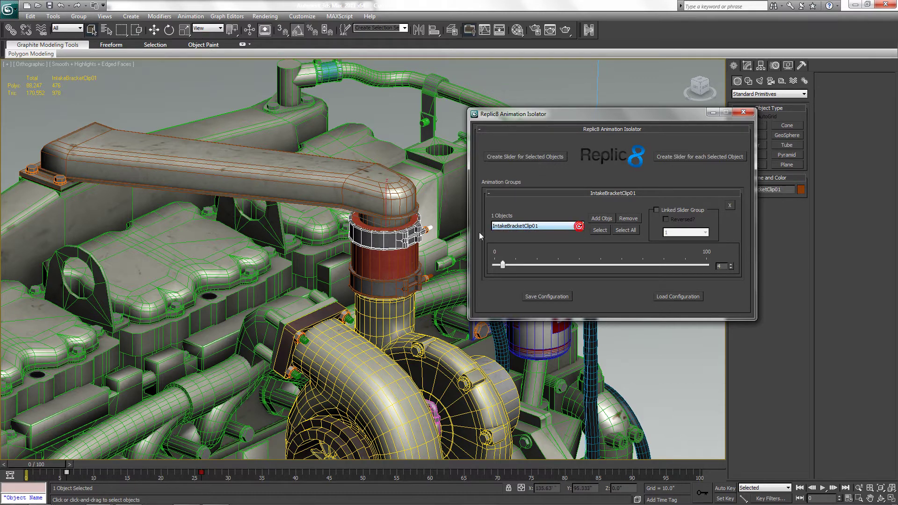
Add the upper clamp's nut CI_ClampNut01 to the IntakeBracketClip01 slider group and check the group's object list.
{"action": "left_click", "coordinate": [426, 230]}
{"action": "left_click", "coordinate": [426, 229]}
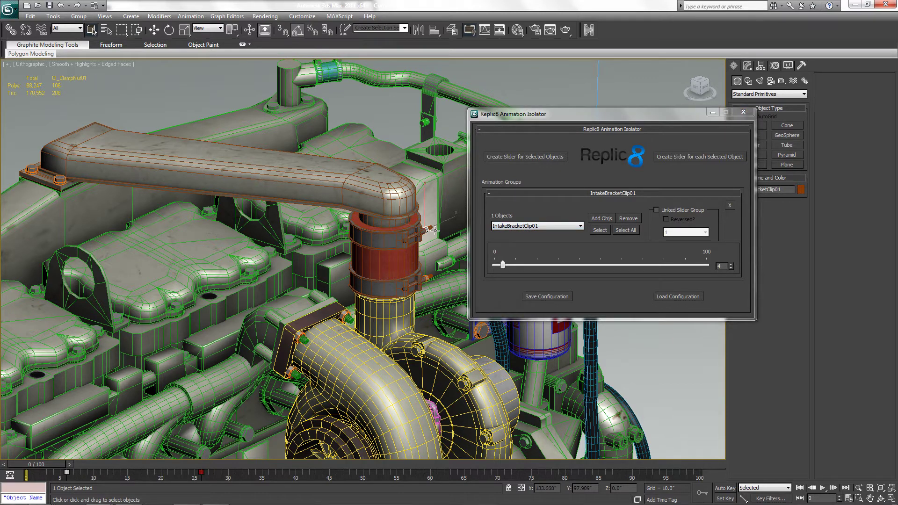
{"action": "left_click", "coordinate": [599, 218]}
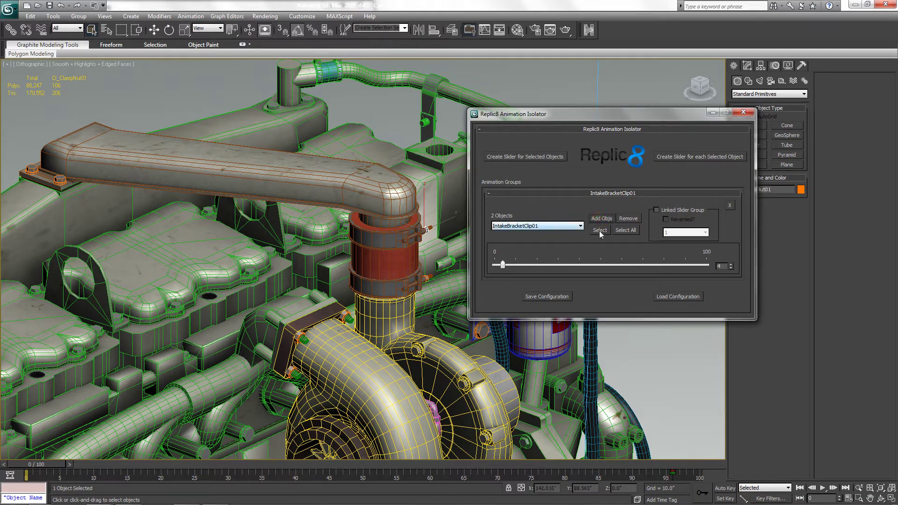
{"action": "left_click", "coordinate": [580, 226]}
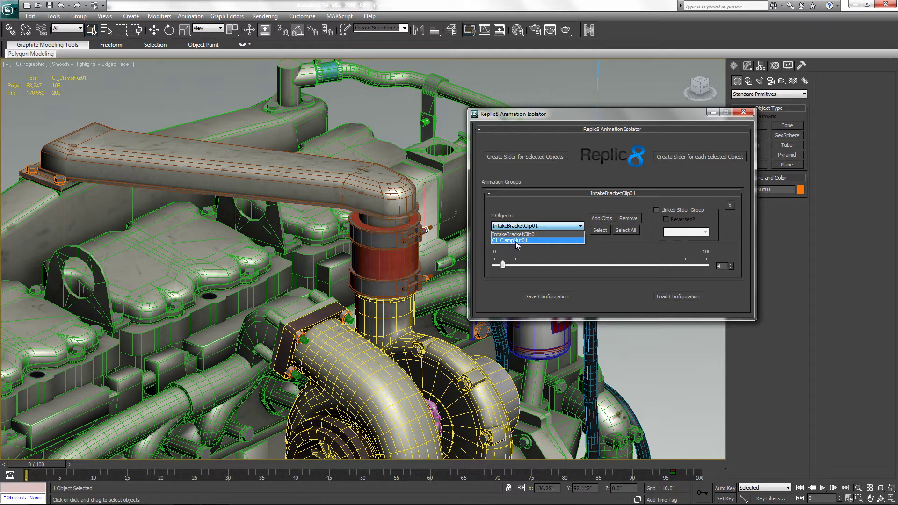
{"action": "left_click", "coordinate": [536, 213]}
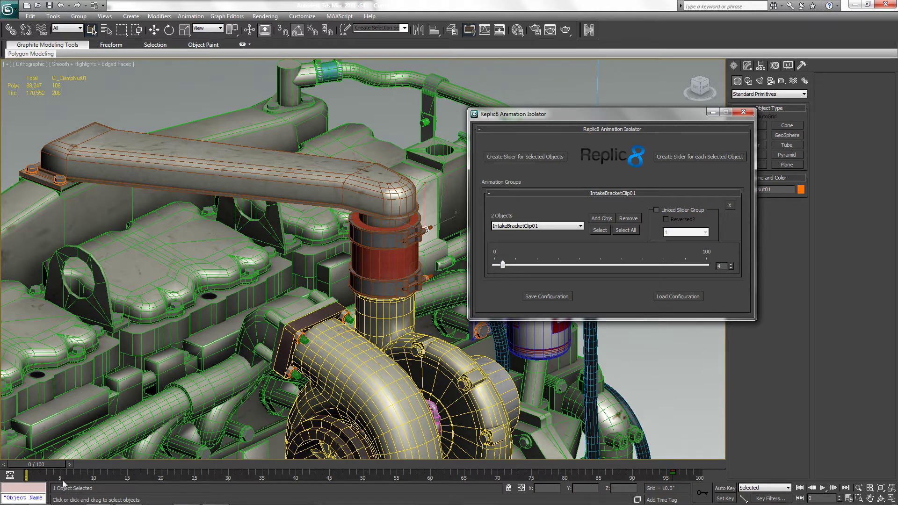
Set the IntakeBracketClip01 animation slider to 30, trying single-frame adjustments down and back up.
{"action": "left_click_drag", "start_coordinate": [504, 263], "coordinate": [558, 266]}
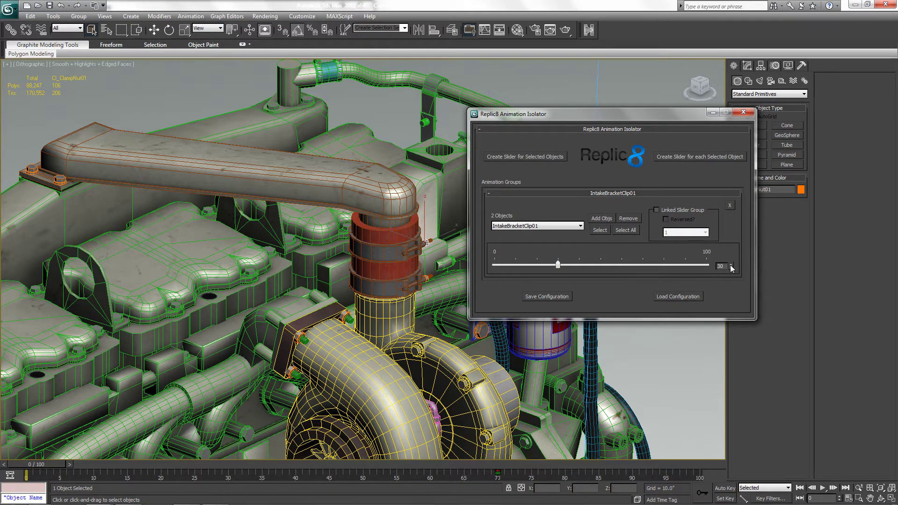
{"action": "left_click", "coordinate": [731, 268]}
{"action": "left_click", "coordinate": [731, 268]}
{"action": "left_click", "coordinate": [730, 268]}
{"action": "left_click", "coordinate": [731, 268]}
{"action": "left_click", "coordinate": [731, 268]}
{"action": "left_click", "coordinate": [731, 265]}
{"action": "left_click", "coordinate": [731, 265]}
{"action": "left_click", "coordinate": [731, 264]}
{"action": "left_click", "coordinate": [731, 265]}
{"action": "left_click", "coordinate": [731, 265]}
Turn on Auto Key, raise the upper intake clamp to a Z of about 75.1", and return its slider to 0.
{"action": "left_click", "coordinate": [725, 488]}
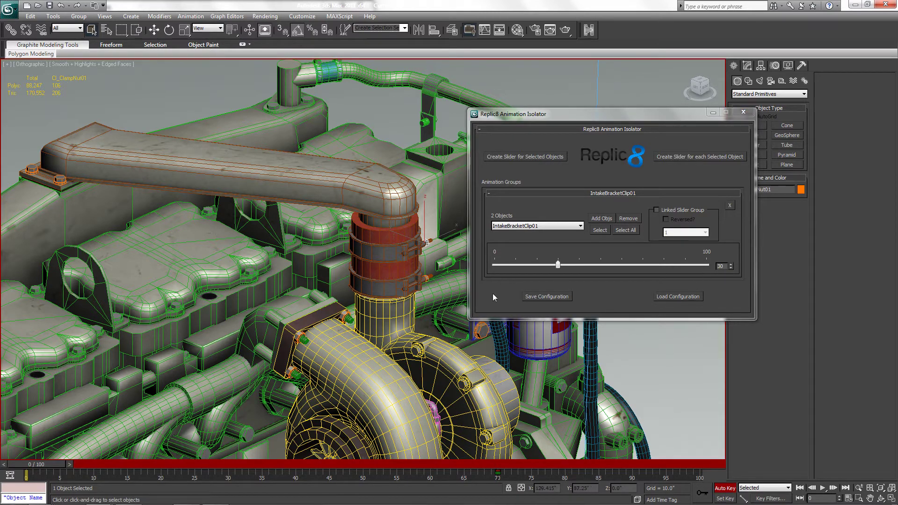
{"action": "left_click", "coordinate": [398, 253]}
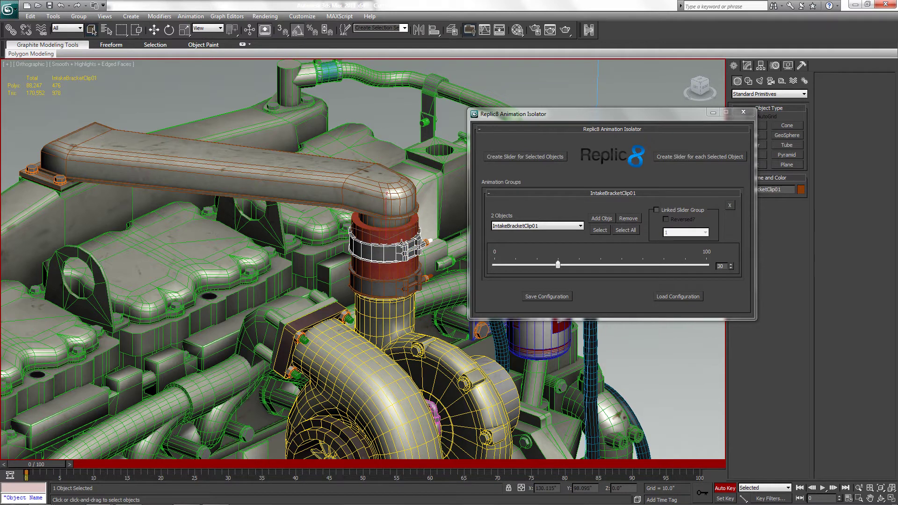
{"action": "key", "text": "w"}
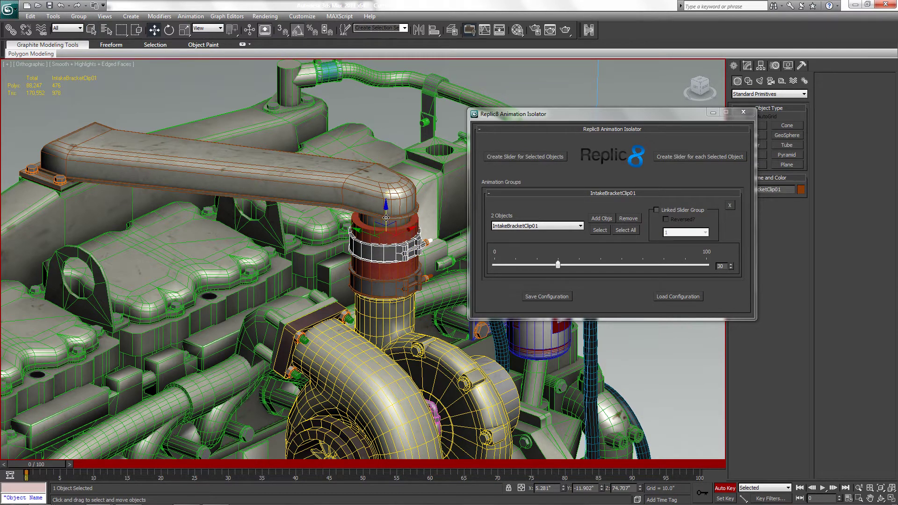
{"action": "left_click_drag", "start_coordinate": [386, 218], "coordinate": [386, 212]}
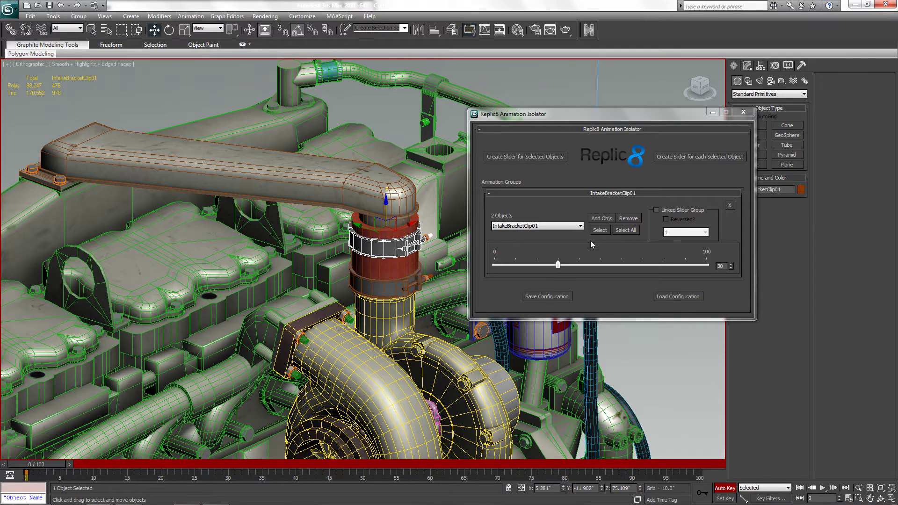
{"action": "left_click_drag", "start_coordinate": [558, 266], "coordinate": [457, 274]}
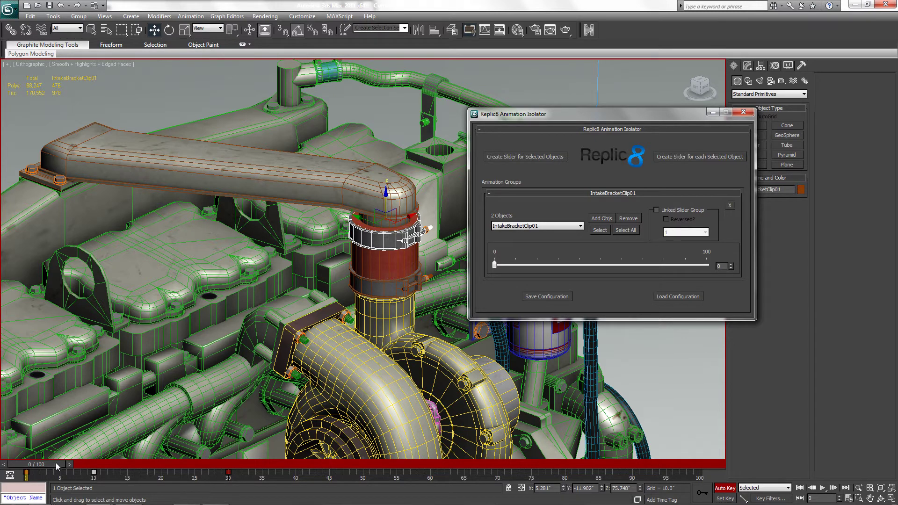
Set the IntakeBracketClip01 slider to 50, lower the upper clamp to a Z of about 74.4", and return the slider to 0.
{"action": "left_click_drag", "start_coordinate": [567, 270], "coordinate": [601, 271]}
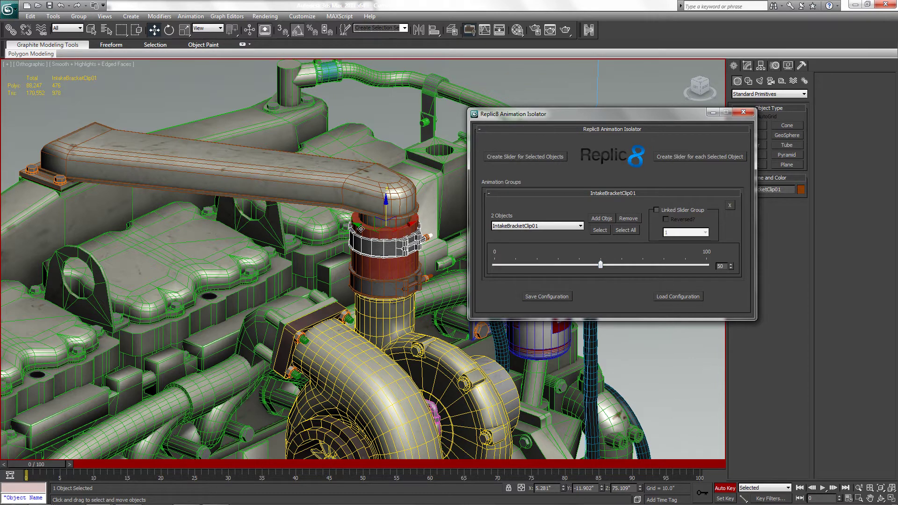
{"action": "left_click_drag", "start_coordinate": [386, 211], "coordinate": [386, 221]}
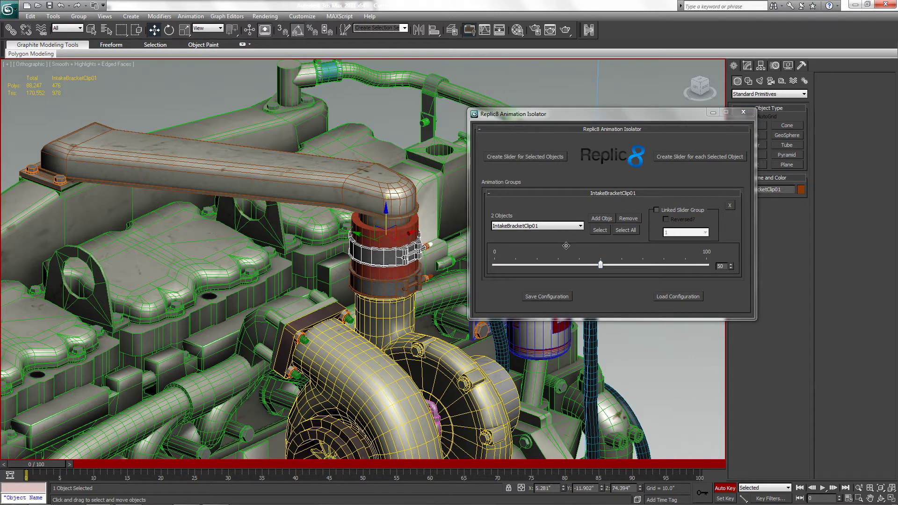
{"action": "left_click_drag", "start_coordinate": [602, 267], "coordinate": [451, 277]}
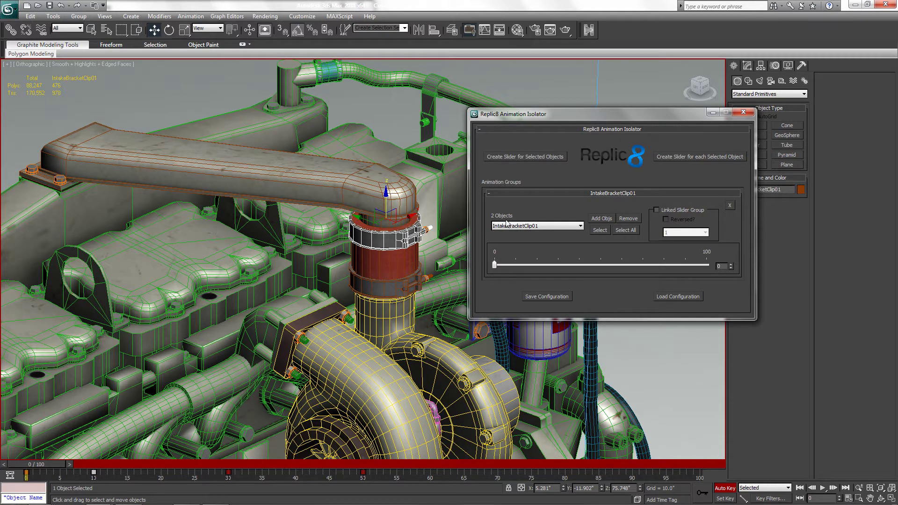
Remove the IntakeBracketClip01 object from its slider group and select the lower clamp, IntakeBracketClip02.
{"action": "left_click", "coordinate": [628, 218]}
{"action": "left_click", "coordinate": [404, 285]}
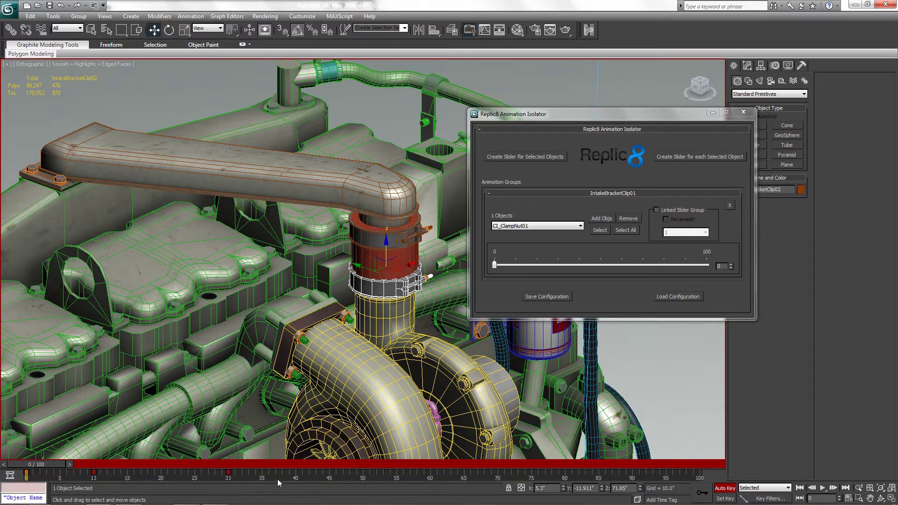
Try out a new animation slider for the lower clamp by scrubbing it to 51, and delete its slider group.
{"action": "left_click", "coordinate": [671, 157]}
{"action": "left_click_drag", "start_coordinate": [492, 357], "coordinate": [604, 354]}
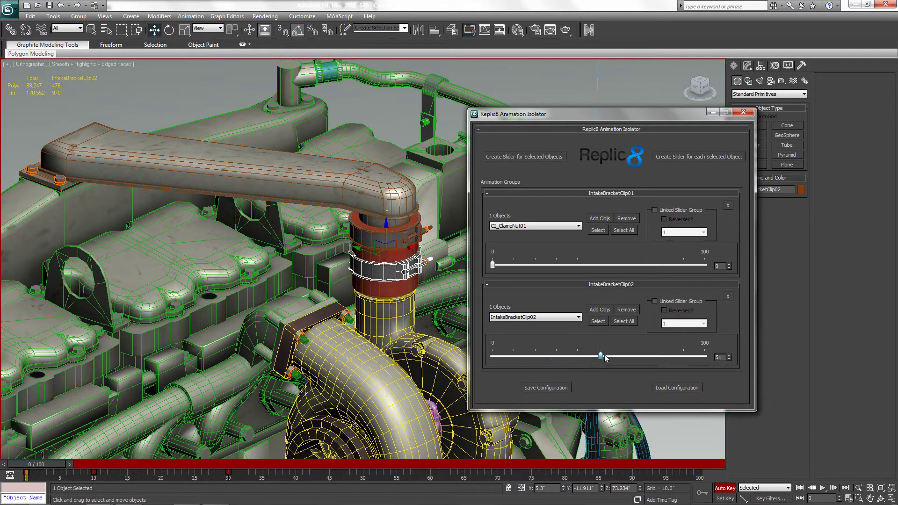
{"action": "left_click", "coordinate": [728, 298]}
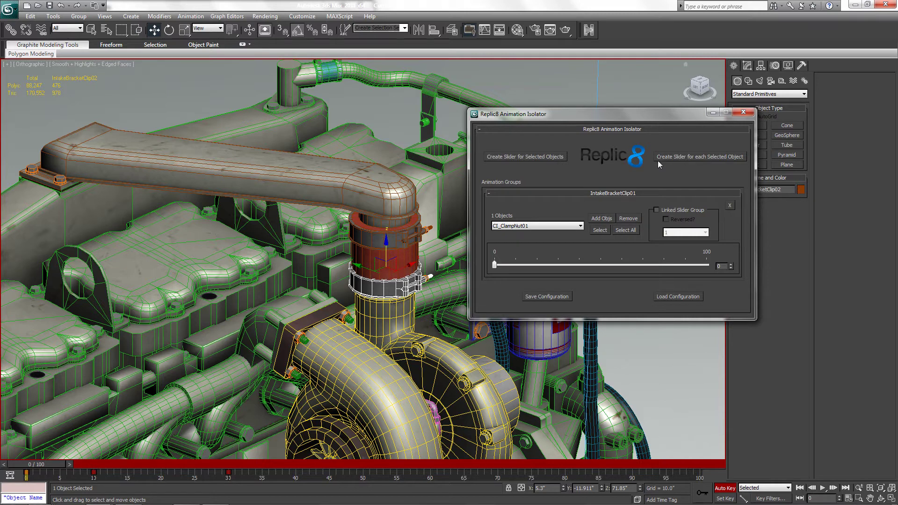
Switch to the screwdriver scene, launch the Replic8 Animation Isolator, and move its window clear of the two leftmost screwdrivers.
{"action": "mouse_move", "coordinate": [141, 504]}
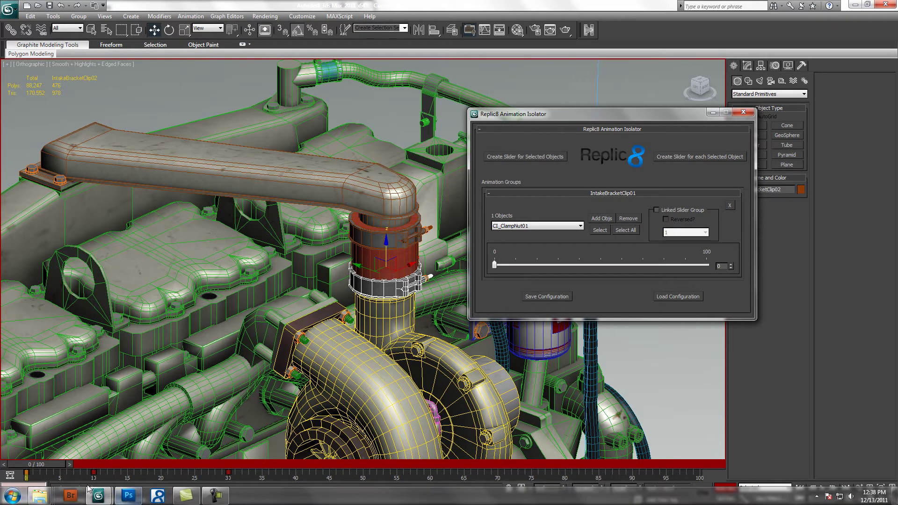
{"action": "mouse_move", "coordinate": [96, 496]}
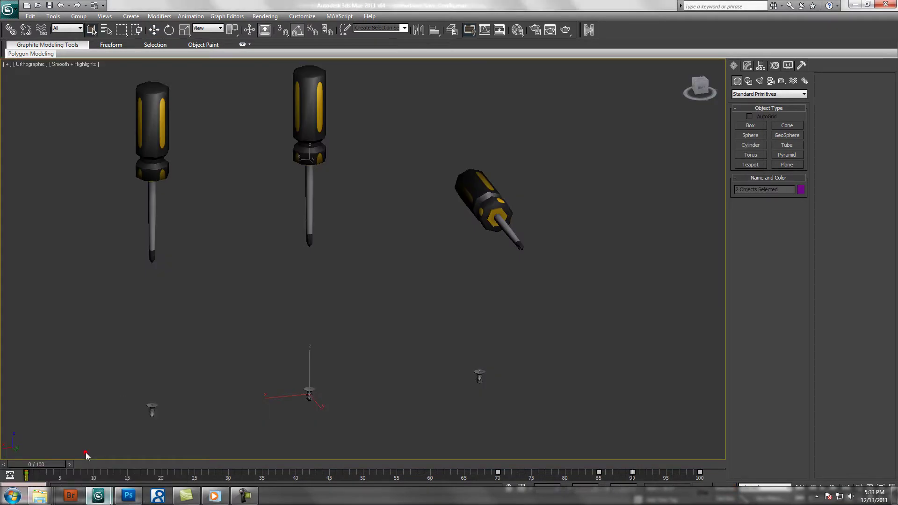
{"action": "middle_click_drag", "start_coordinate": [225, 275], "coordinate": [261, 291]}
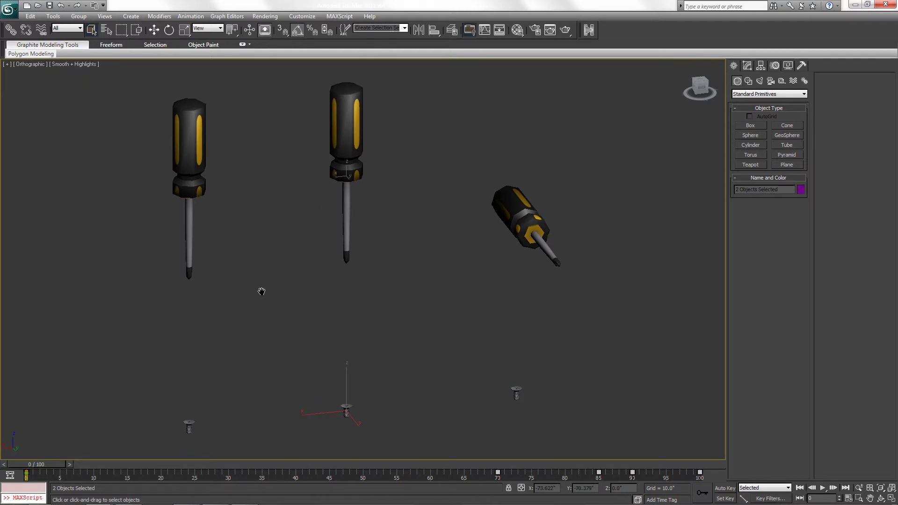
{"action": "middle_click_drag", "start_coordinate": [305, 242], "coordinate": [328, 251]}
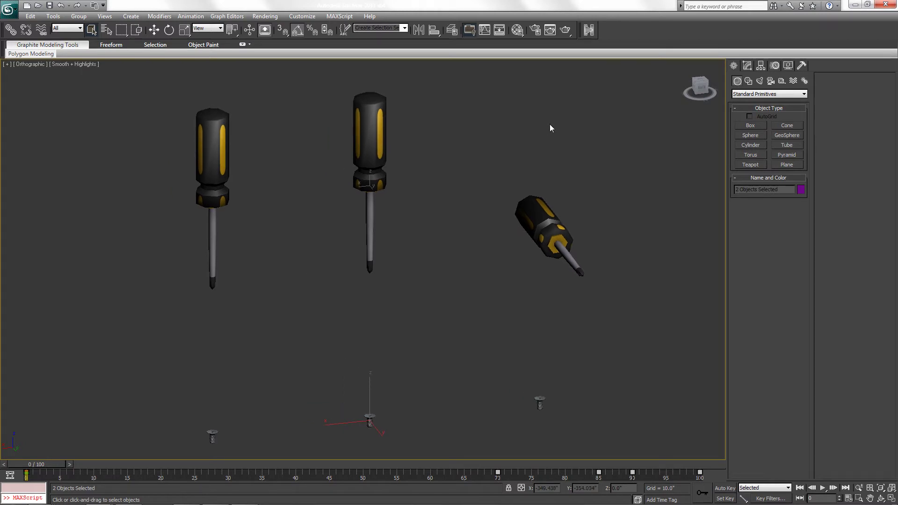
{"action": "left_click", "coordinate": [589, 31]}
{"action": "left_click_drag", "start_coordinate": [462, 152], "coordinate": [601, 111]}
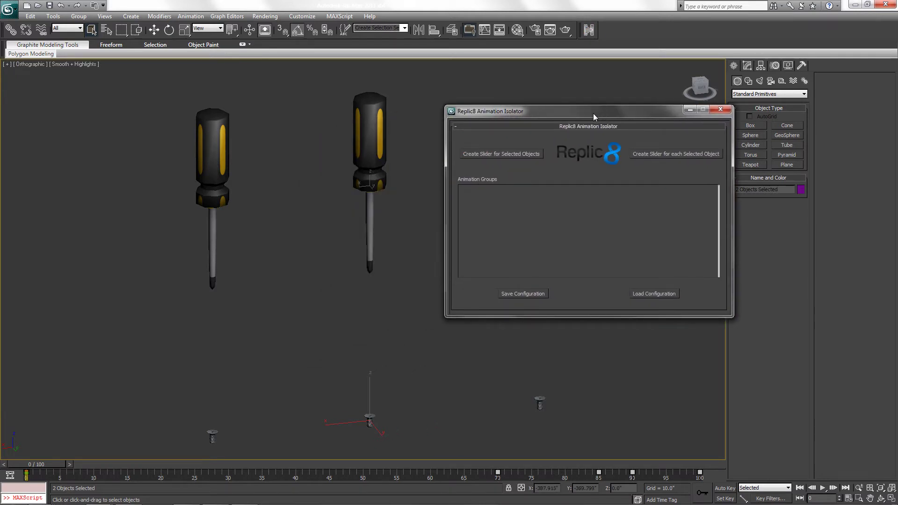
Scrub the timeline to frame 30 to examine how the screwdrivers and screws move.
{"action": "middle_click_drag", "start_coordinate": [401, 239], "coordinate": [395, 236]}
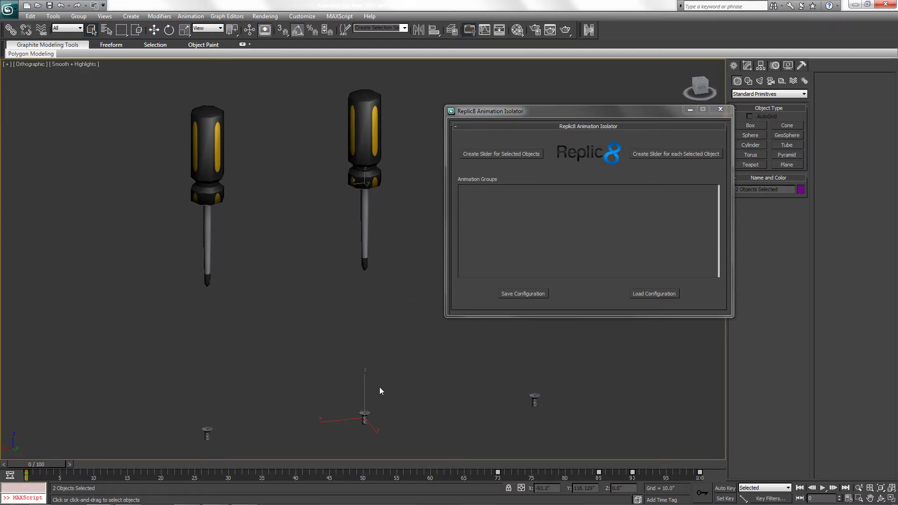
{"action": "middle_click_drag", "start_coordinate": [381, 293], "coordinate": [360, 268]}
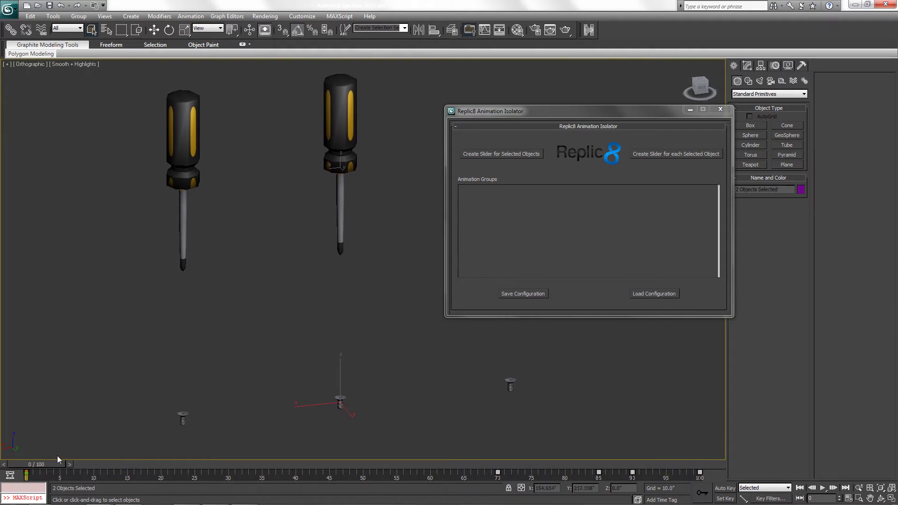
{"action": "left_click_drag", "start_coordinate": [39, 463], "coordinate": [241, 484]}
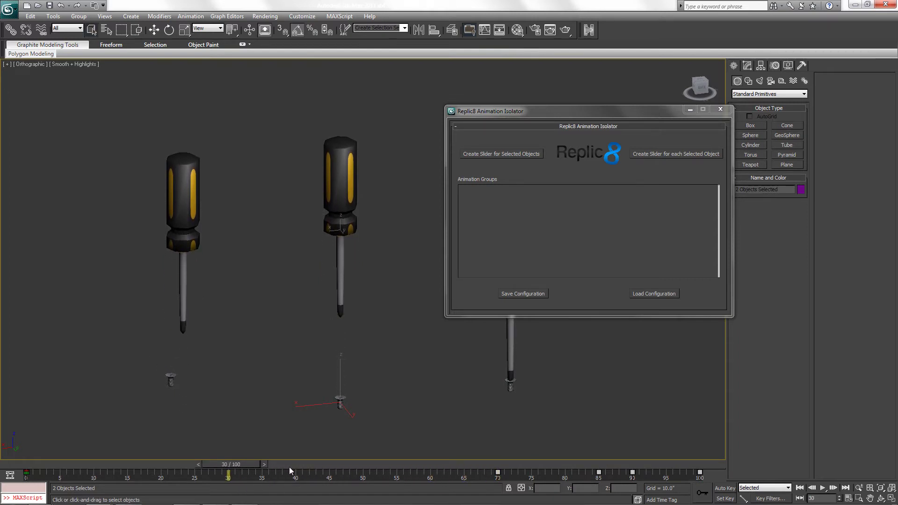
{"action": "middle_click_drag", "start_coordinate": [330, 366], "coordinate": [258, 336]}
{"action": "scroll", "coordinate": [372, 300], "scroll_direction": "up", "scroll_amount": 5}
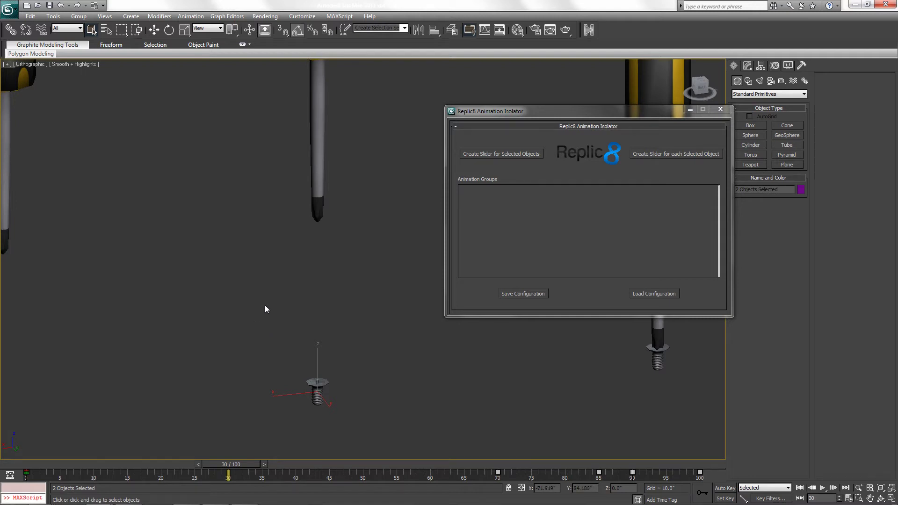
{"action": "middle_click_drag", "start_coordinate": [278, 305], "coordinate": [386, 444]}
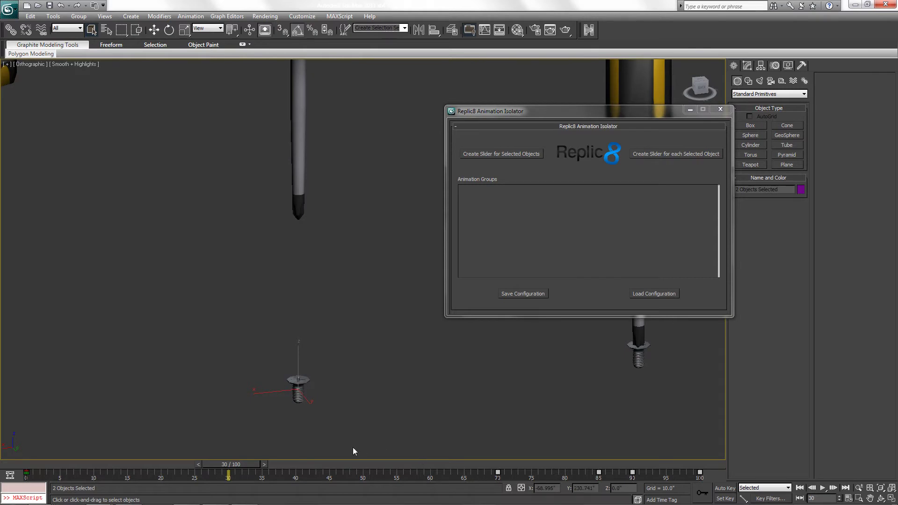
Select the middle screw and scrub through frames 70 and 91 to compare the screwdriver timings, returning to frame 0.
{"action": "left_click", "coordinate": [296, 387]}
{"action": "left_click_drag", "start_coordinate": [243, 463], "coordinate": [505, 465]}
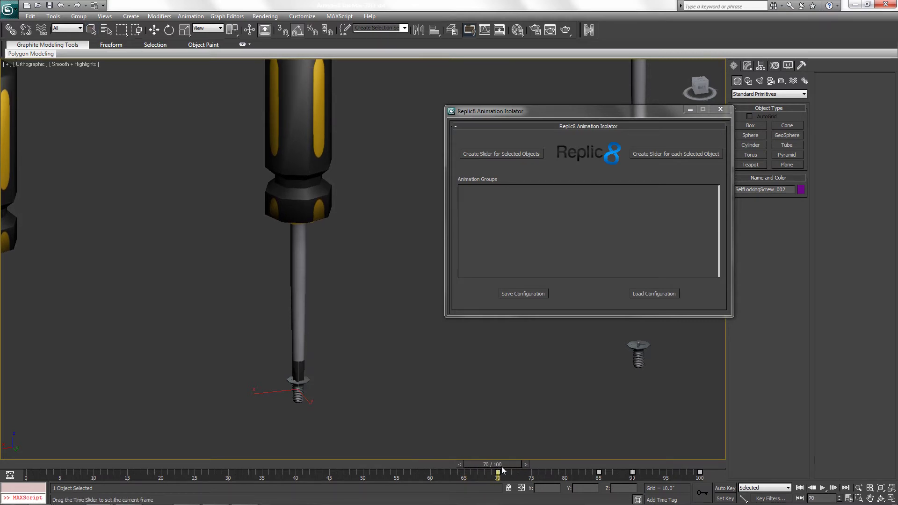
{"action": "left_click_drag", "start_coordinate": [503, 471], "coordinate": [639, 475]}
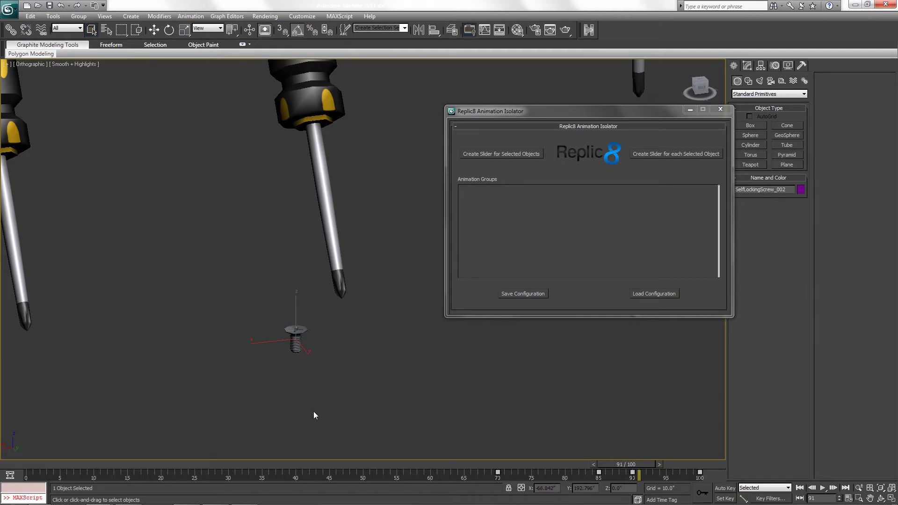
{"action": "middle_click_drag", "start_coordinate": [142, 405], "coordinate": [315, 399]}
{"action": "scroll", "coordinate": [262, 385], "scroll_direction": "down", "scroll_amount": 2}
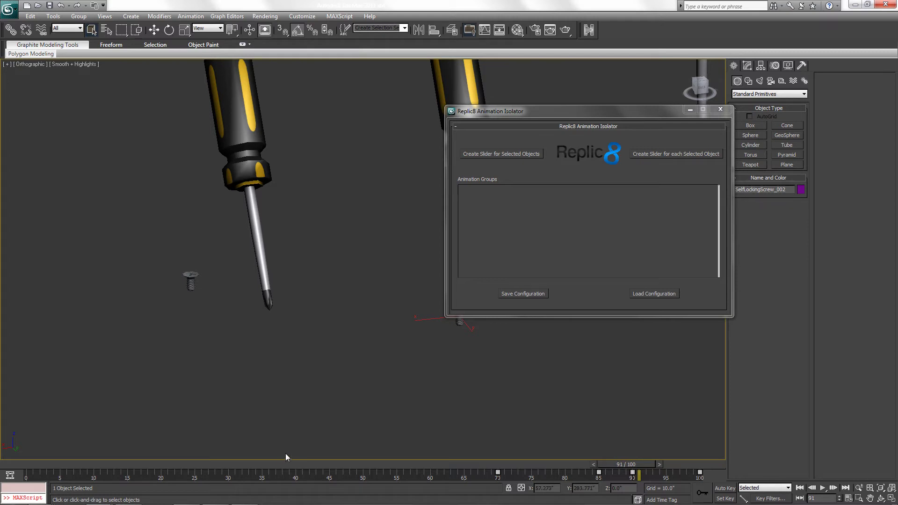
{"action": "left_click_drag", "start_coordinate": [632, 467], "coordinate": [33, 464]}
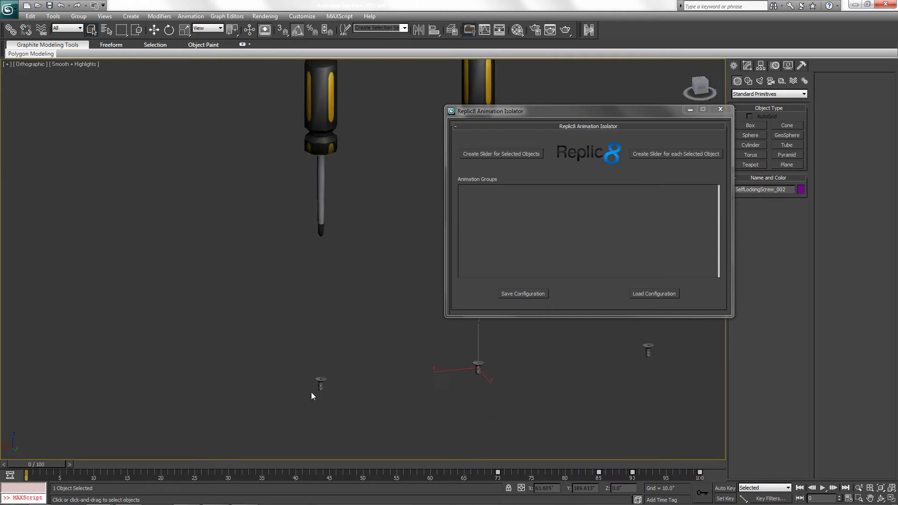
Select the leftmost screwdriver together with its screw and create a separate animation slider for each.
{"action": "left_click_drag", "start_coordinate": [265, 96], "coordinate": [368, 391]}
{"action": "left_click", "coordinate": [367, 391]}
{"action": "left_click_drag", "start_coordinate": [43, 464], "coordinate": [2, 482]}
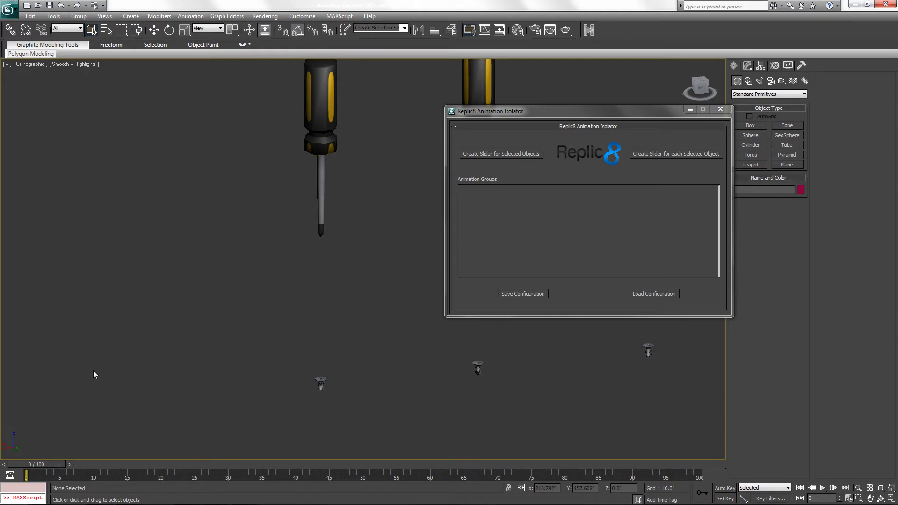
{"action": "left_click_drag", "start_coordinate": [290, 137], "coordinate": [345, 416]}
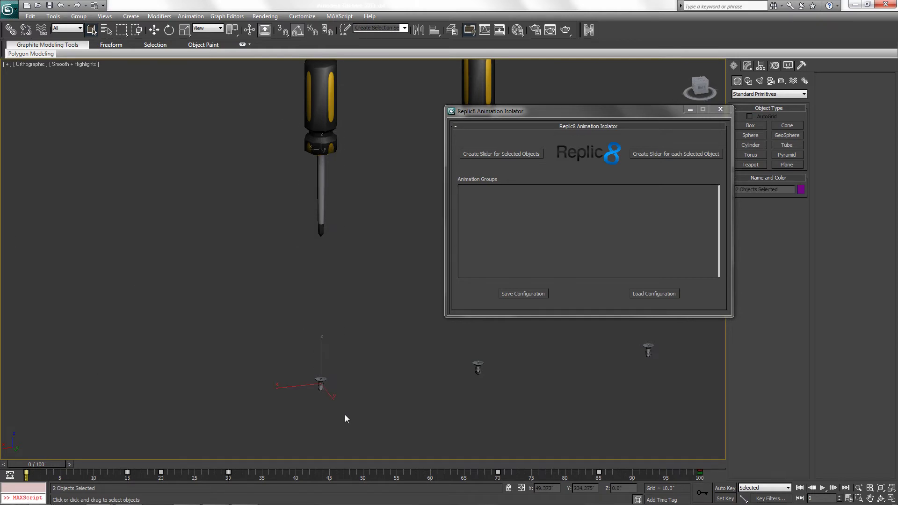
{"action": "left_click", "coordinate": [670, 154]}
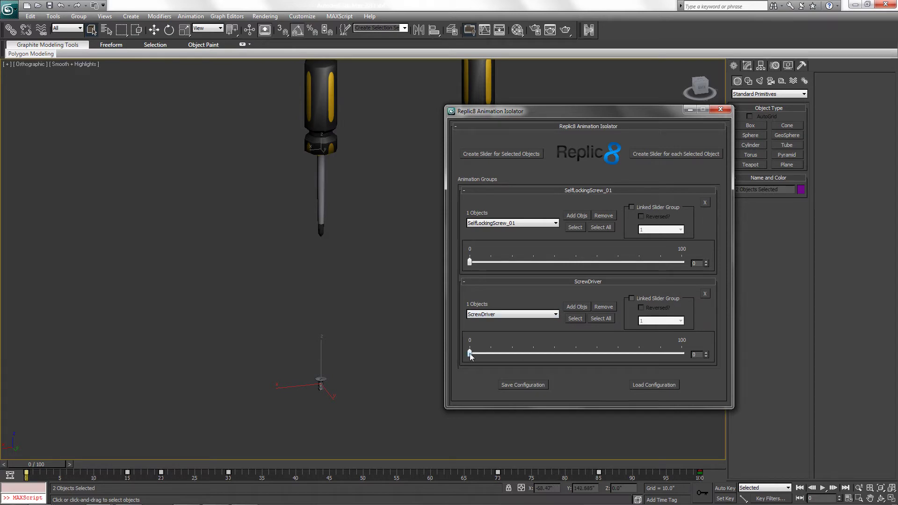
Set the ScrewDriver animation slider to 70 and examine the screwdriver's tip at the screw head.
{"action": "left_click_drag", "start_coordinate": [470, 354], "coordinate": [619, 360]}
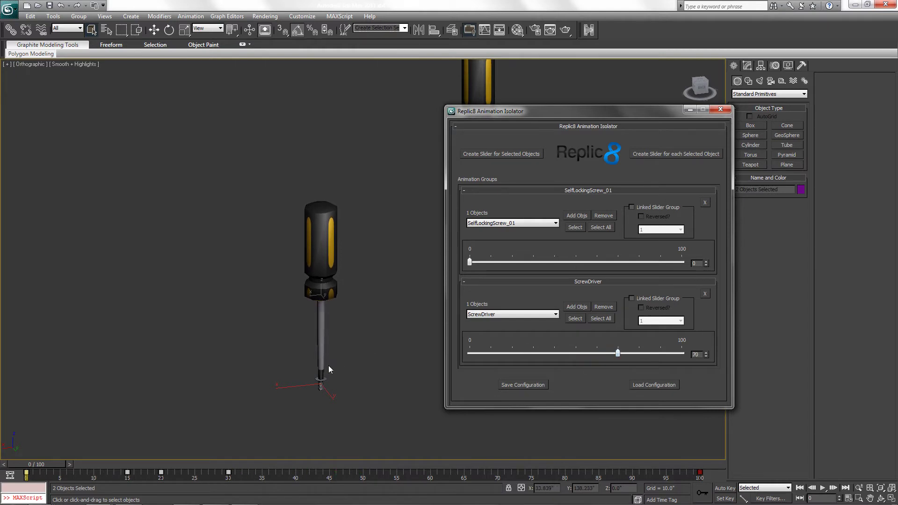
{"action": "scroll", "coordinate": [328, 365], "scroll_direction": "up", "scroll_amount": 6}
{"action": "middle_click_drag", "start_coordinate": [321, 340], "coordinate": [324, 329]}
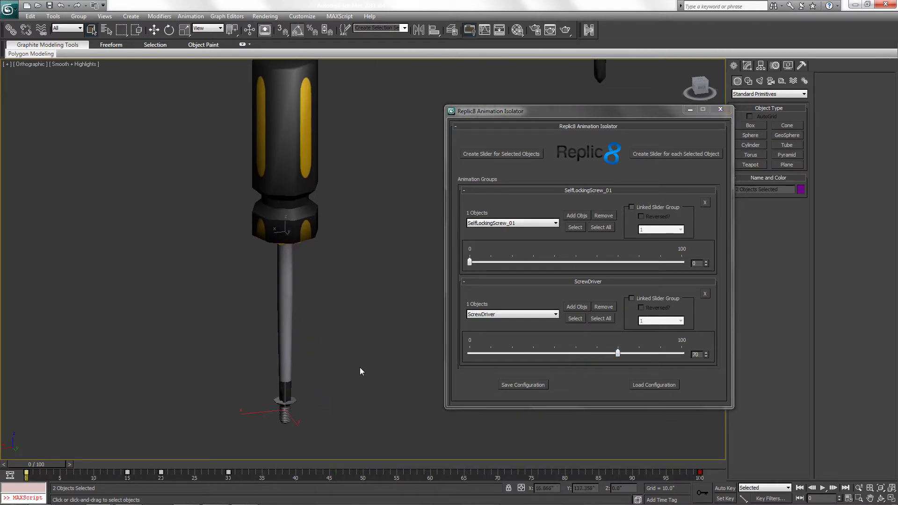
Link the SelfLockingScrew_01 and ScrewDriver sliders by enabling Linked Slider Group for both and assigning them to group 1.
{"action": "left_click", "coordinate": [632, 207]}
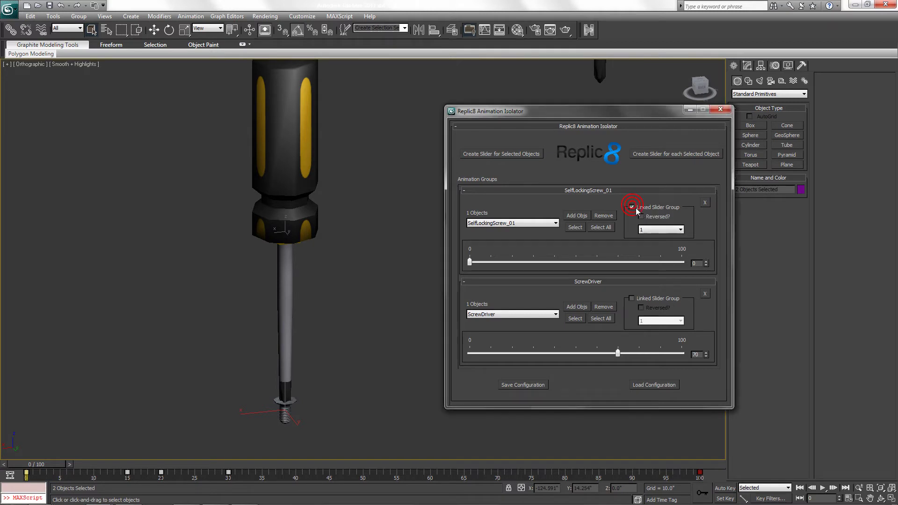
{"action": "left_click", "coordinate": [632, 298]}
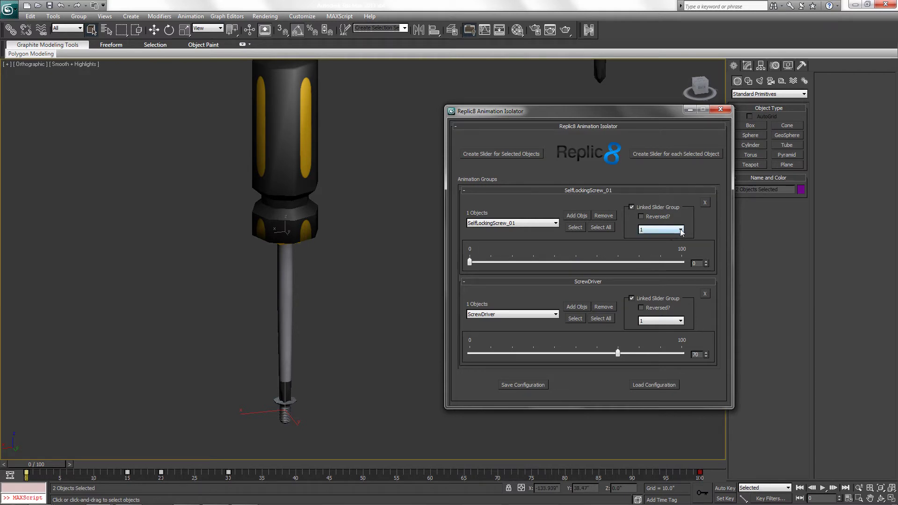
{"action": "mouse_move", "coordinate": [618, 354]}
{"action": "left_mouse_down"}
{"action": "mouse_move", "coordinate": [664, 354]}
{"action": "mouse_move", "coordinate": [607, 362]}
{"action": "mouse_move", "coordinate": [661, 356]}
{"action": "mouse_move", "coordinate": [613, 357]}
{"action": "left_mouse_up"}
{"action": "left_click", "coordinate": [680, 229]}
{"action": "left_click", "coordinate": [661, 238]}
{"action": "left_click", "coordinate": [680, 320]}
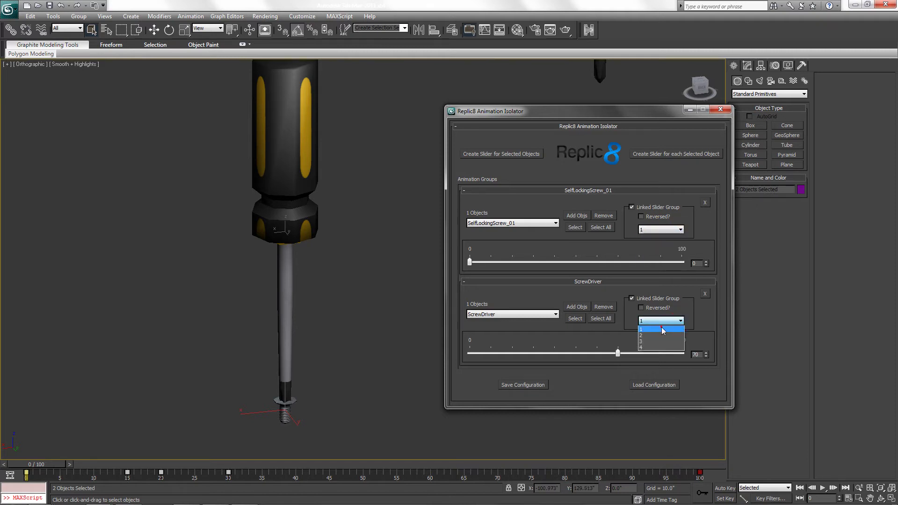
{"action": "left_click", "coordinate": [664, 330]}
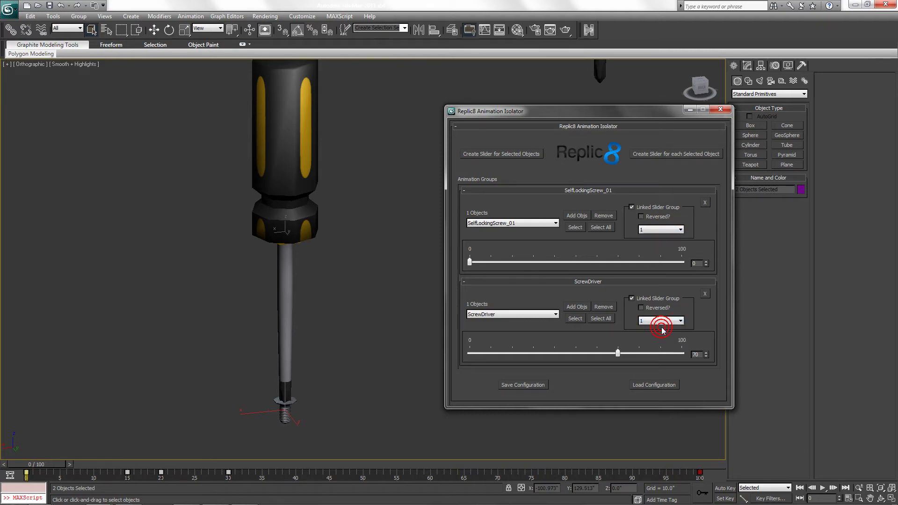
{"action": "left_click", "coordinate": [680, 229]}
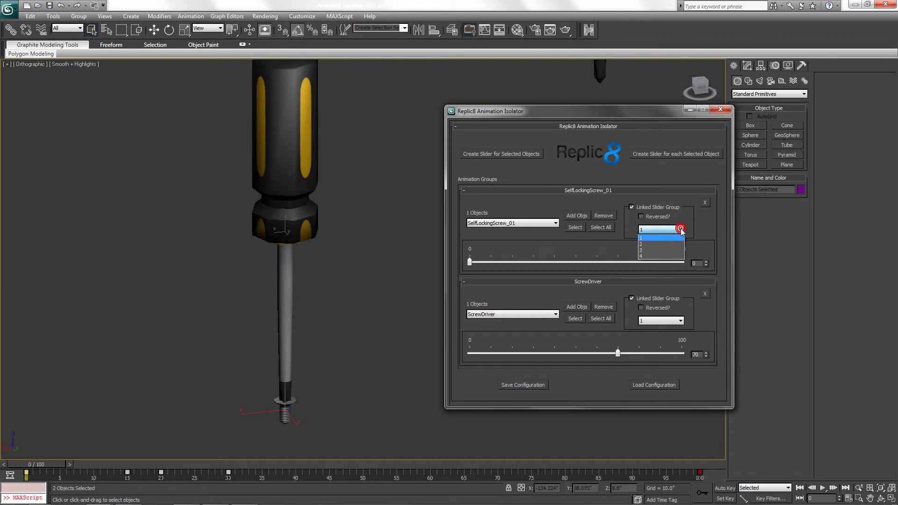
{"action": "left_click", "coordinate": [645, 238]}
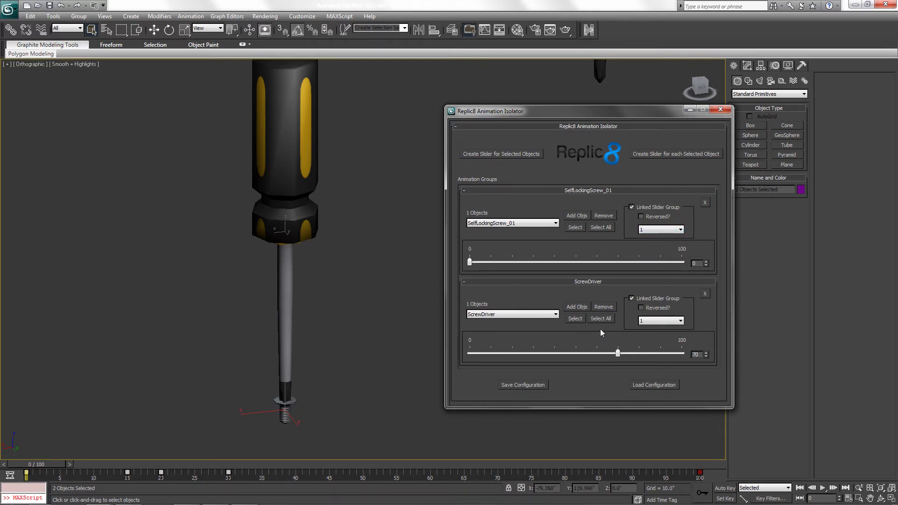
Create a slider for the middle screwdriver, Screwdriver_Artist_Friendly, and add it to linked slider group 1.
{"action": "scroll", "coordinate": [323, 249], "scroll_direction": "down", "scroll_amount": 3}
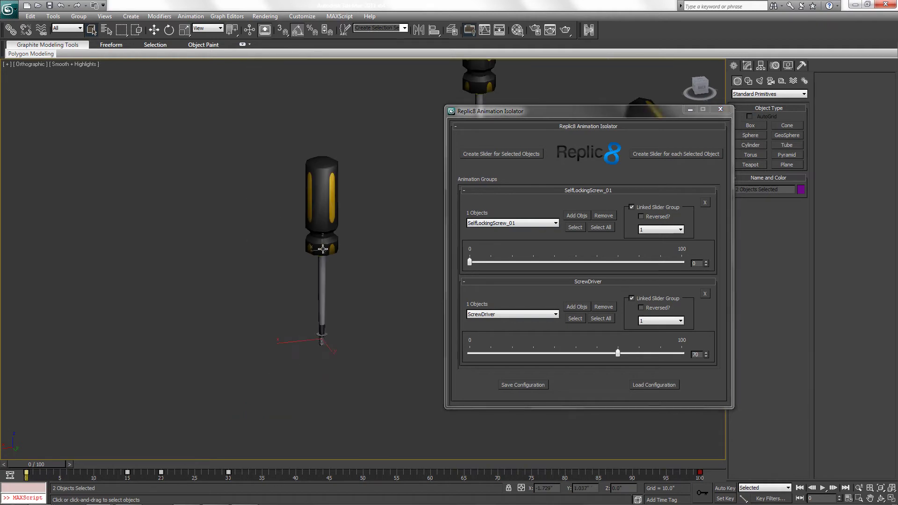
{"action": "middle_click_drag", "start_coordinate": [322, 249], "coordinate": [274, 260]}
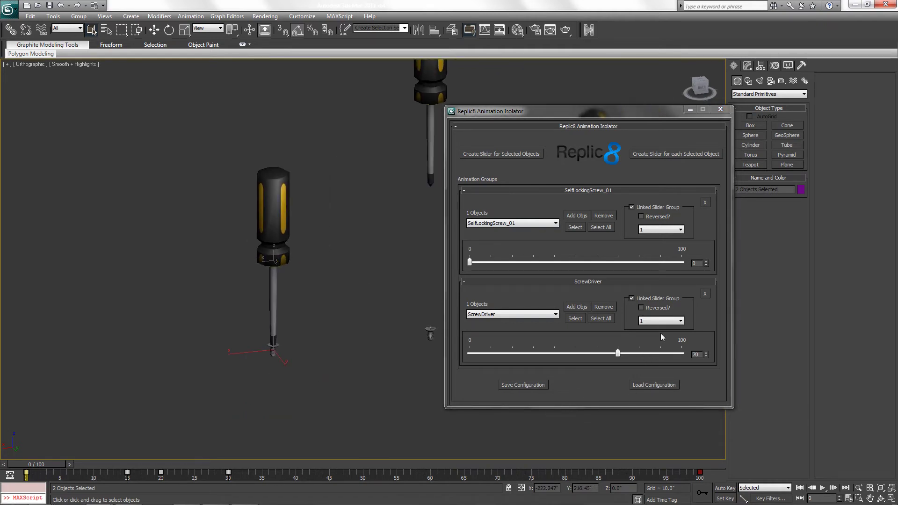
{"action": "left_click_drag", "start_coordinate": [430, 183], "coordinate": [434, 188]}
{"action": "left_click", "coordinate": [674, 154]}
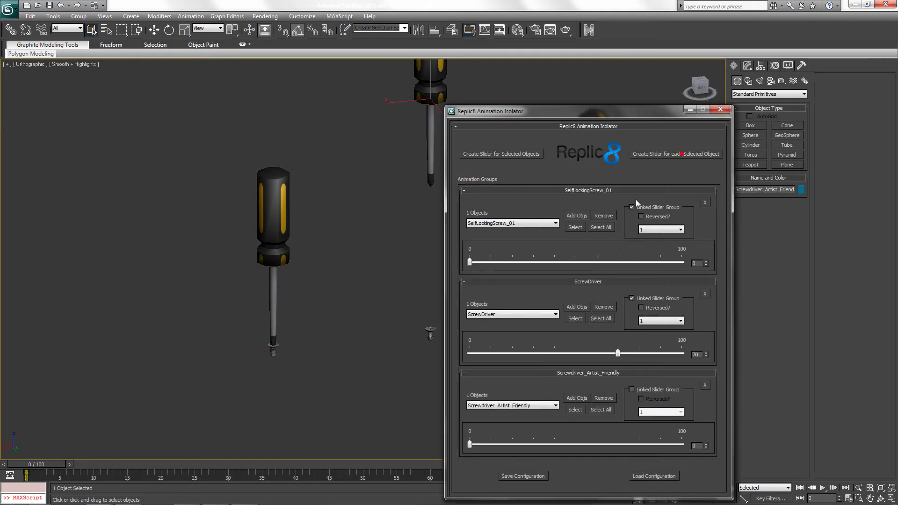
{"action": "left_click", "coordinate": [631, 390]}
{"action": "mouse_move", "coordinate": [616, 356]}
{"action": "left_mouse_down"}
{"action": "mouse_move", "coordinate": [699, 355]}
{"action": "mouse_move", "coordinate": [617, 365]}
{"action": "left_mouse_up"}
{"action": "middle_click_drag", "start_coordinate": [401, 284], "coordinate": [347, 288]}
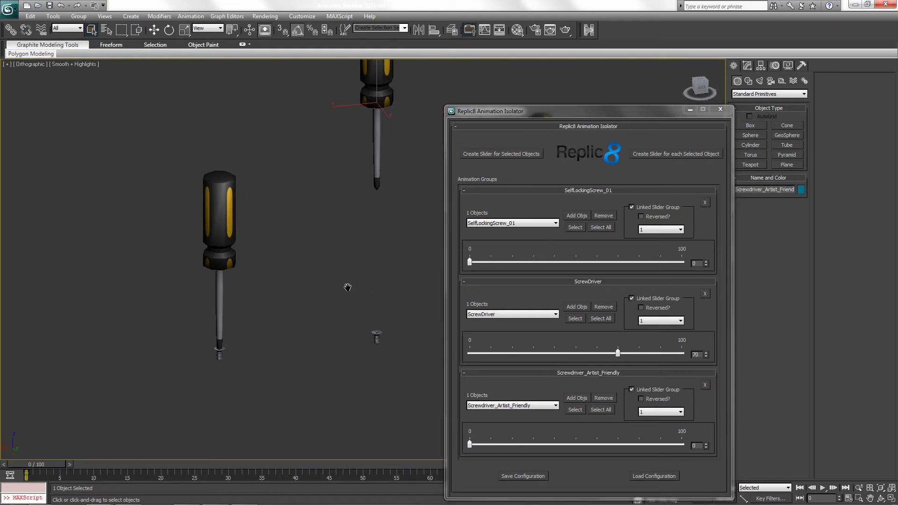
Close the Animation Isolator, select the rightmost screwdriver with its screw, and scrub the timeline to examine their animation.
{"action": "left_click", "coordinate": [720, 110]}
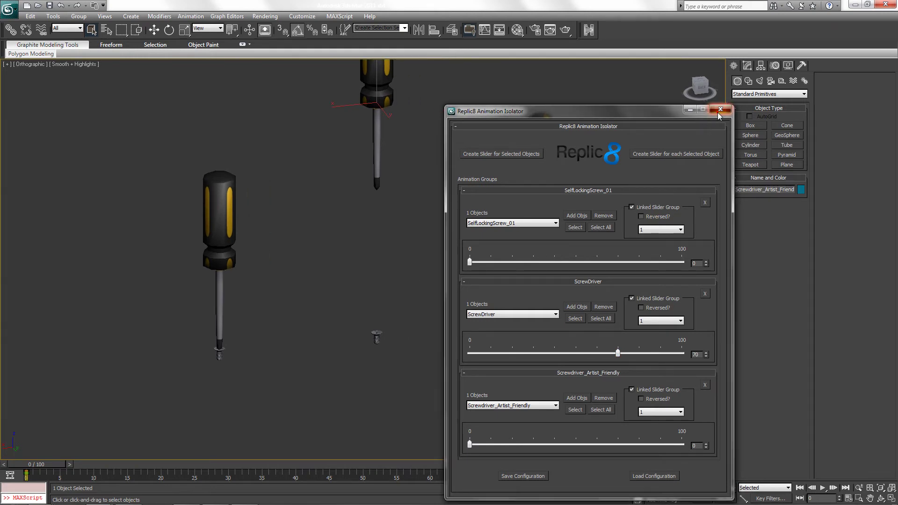
{"action": "middle_click_drag", "start_coordinate": [447, 237], "coordinate": [375, 257]}
{"action": "left_click", "coordinate": [415, 155]}
{"action": "left_click_drag", "start_coordinate": [407, 107], "coordinate": [543, 355]}
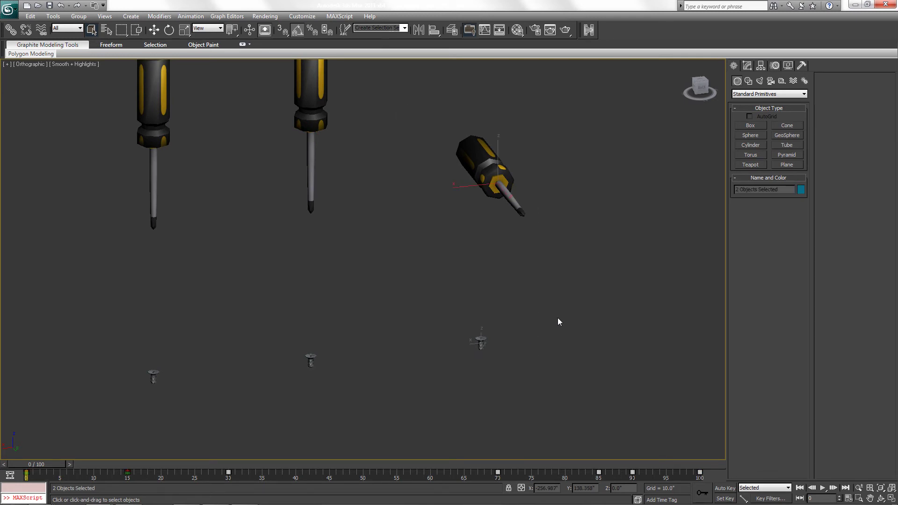
{"action": "left_click_drag", "start_coordinate": [29, 463], "coordinate": [1, 497]}
Reopen the Animation Isolator and create a separate slider for the rightmost screwdriver and for its screw.
{"action": "left_click", "coordinate": [588, 30]}
{"action": "left_click_drag", "start_coordinate": [481, 152], "coordinate": [335, 141]}
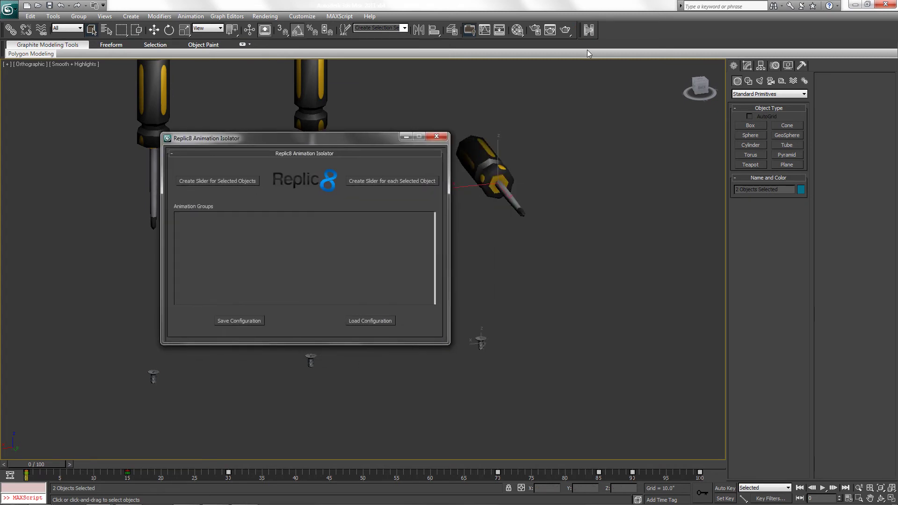
{"action": "left_click", "coordinate": [467, 123]}
{"action": "left_click_drag", "start_coordinate": [466, 123], "coordinate": [519, 358]}
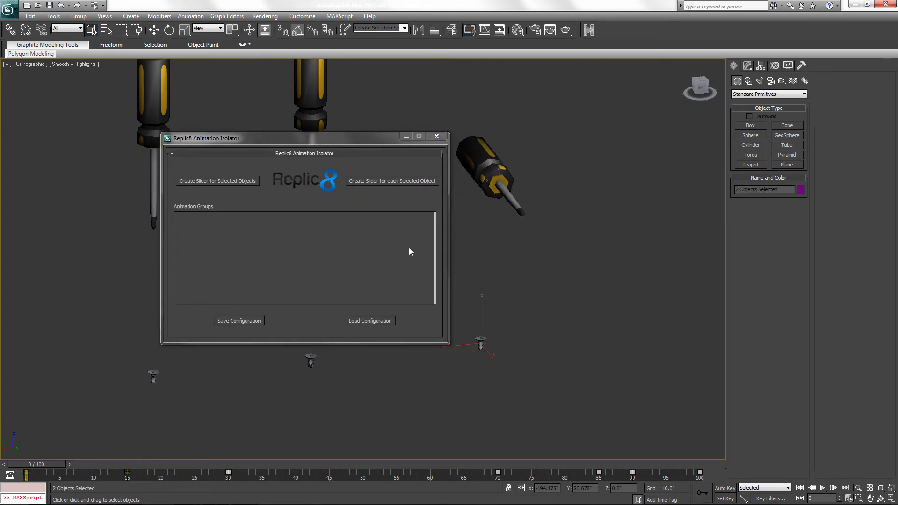
{"action": "left_click", "coordinate": [365, 181]}
{"action": "left_click_drag", "start_coordinate": [357, 140], "coordinate": [751, 91]}
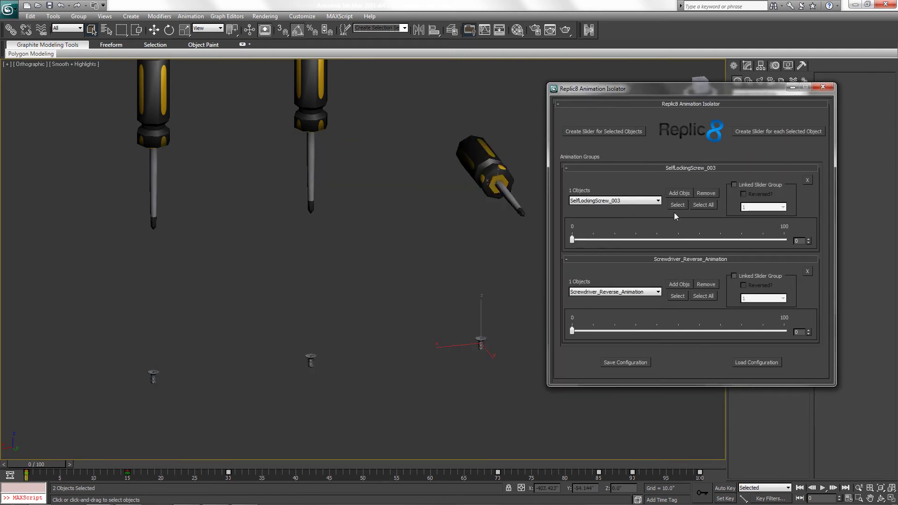
Link both sliders in group 1 with SelfLockingScrew_003 reversed, and test the link by moving the Screwdriver_Reverse_Animation slider from 100 to 0.
{"action": "left_click_drag", "start_coordinate": [572, 331], "coordinate": [791, 346]}
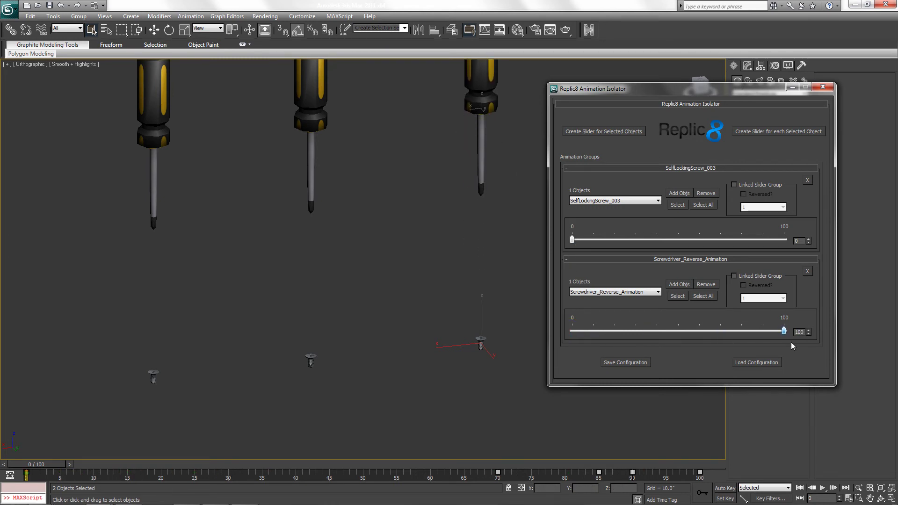
{"action": "left_click", "coordinate": [733, 185]}
{"action": "left_click", "coordinate": [734, 276]}
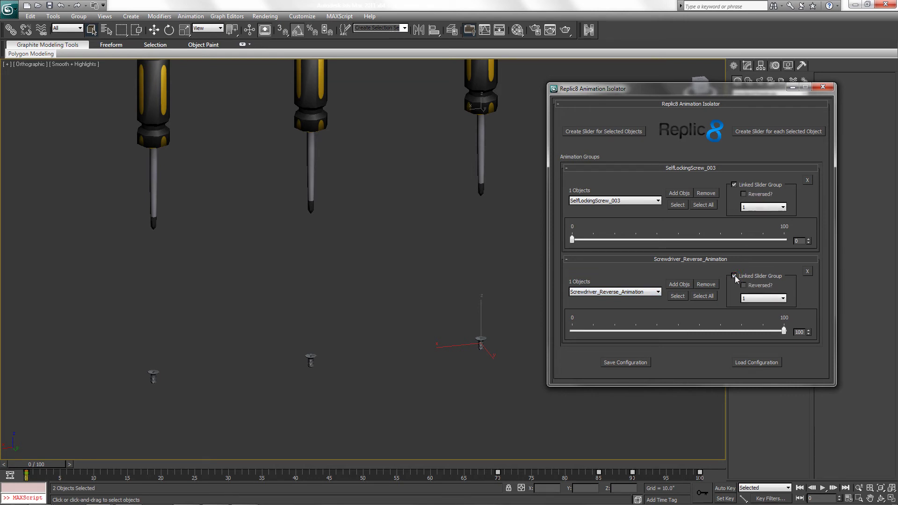
{"action": "left_click", "coordinate": [744, 194]}
{"action": "middle_click_drag", "start_coordinate": [466, 290], "coordinate": [453, 321]}
{"action": "left_click_drag", "start_coordinate": [784, 331], "coordinate": [555, 344]}
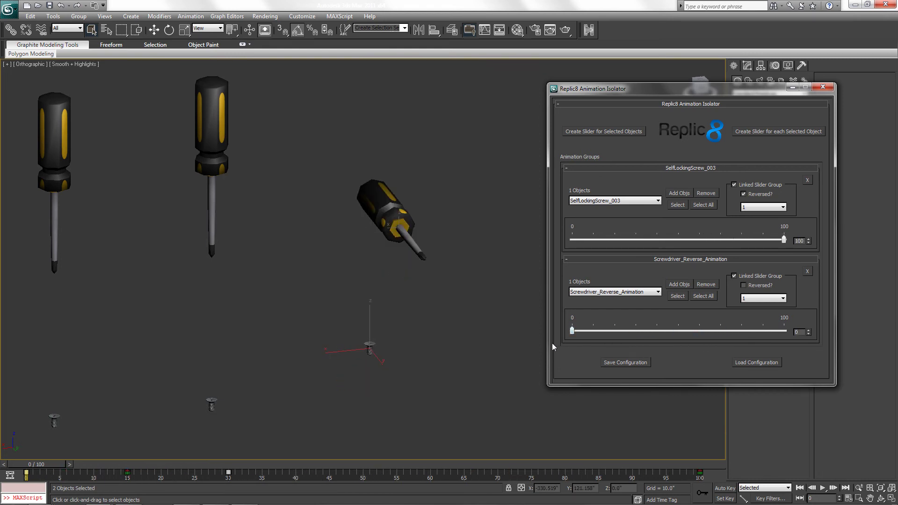
Save the slider configuration as "Test configuration" in the Cummins 855 folder.
{"action": "middle_click_drag", "start_coordinate": [366, 271], "coordinate": [440, 288]}
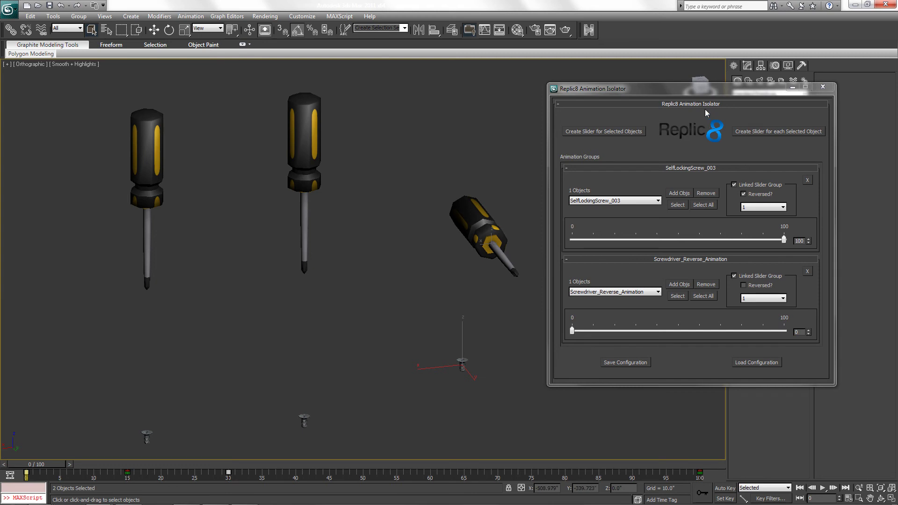
{"action": "middle_click_drag", "start_coordinate": [478, 239], "coordinate": [462, 231]}
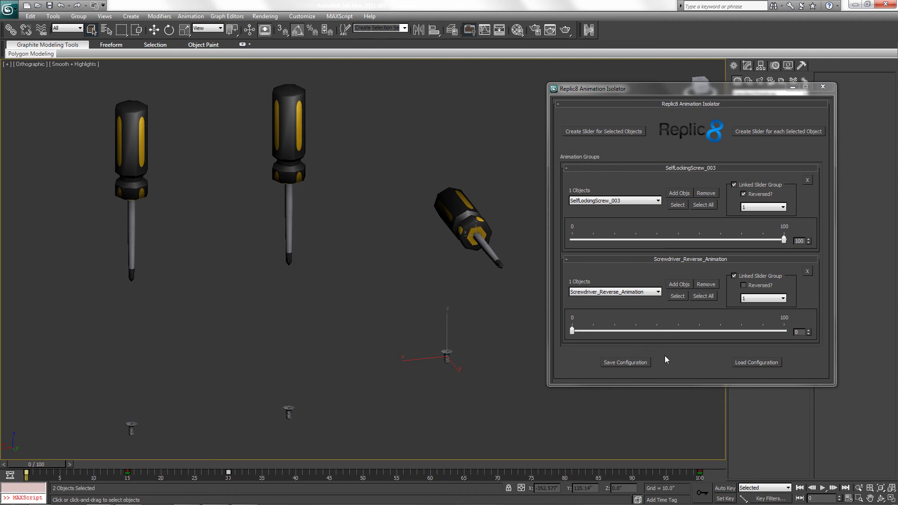
{"action": "left_click", "coordinate": [625, 363]}
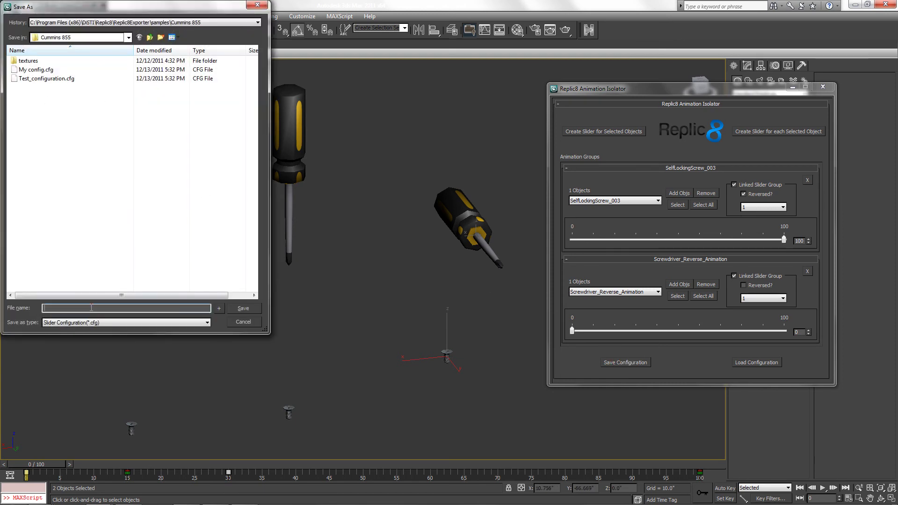
{"action": "type", "text": "Test configuration"}
{"action": "left_click", "coordinate": [241, 310]}
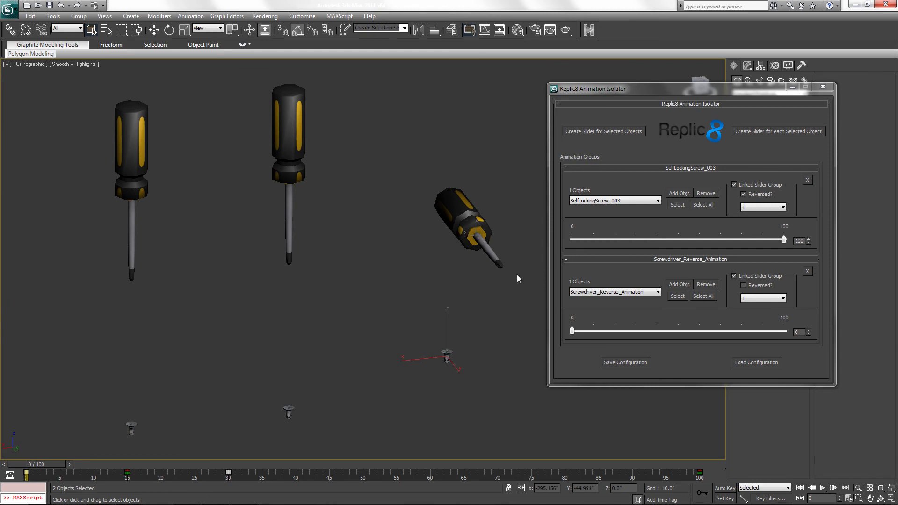
Load Test configuration.cfg into a freshly reopened Animation Isolator and set the Screwdriver_Reverse_Animation slider to 100.
{"action": "left_click", "coordinate": [824, 88]}
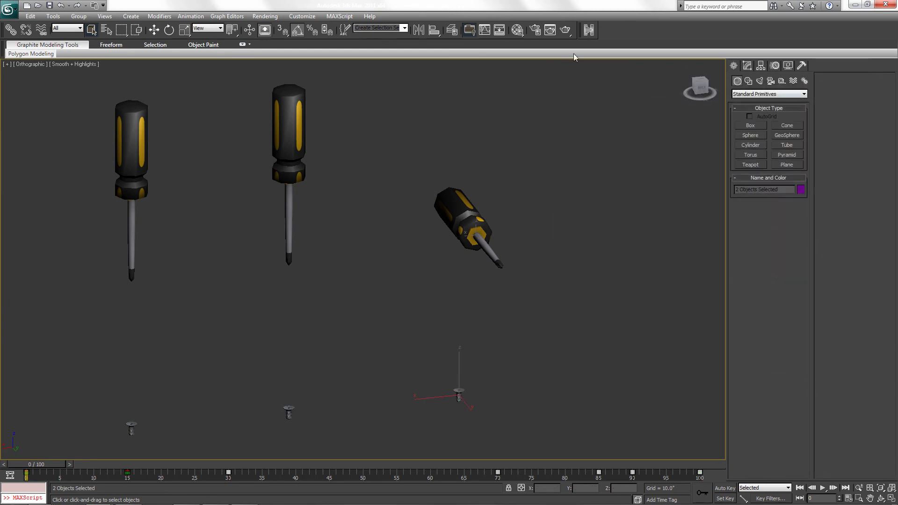
{"action": "left_click", "coordinate": [589, 32]}
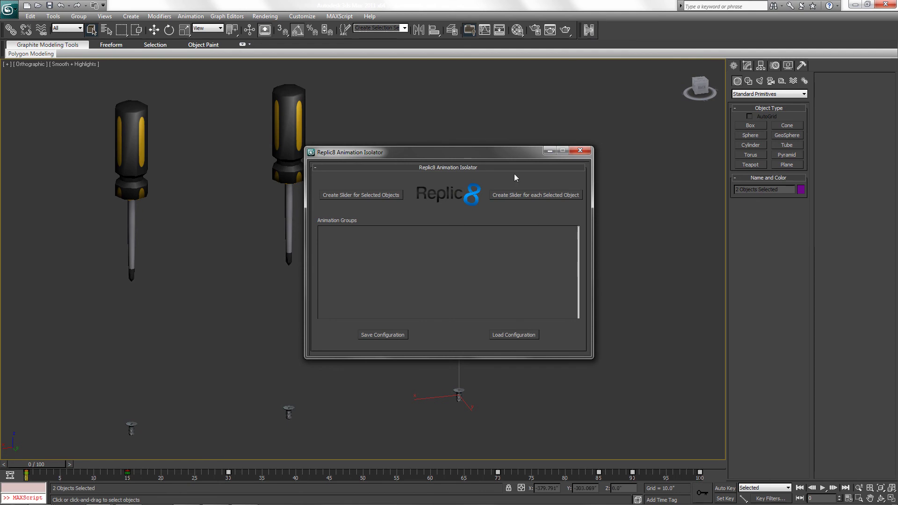
{"action": "left_click", "coordinate": [501, 332]}
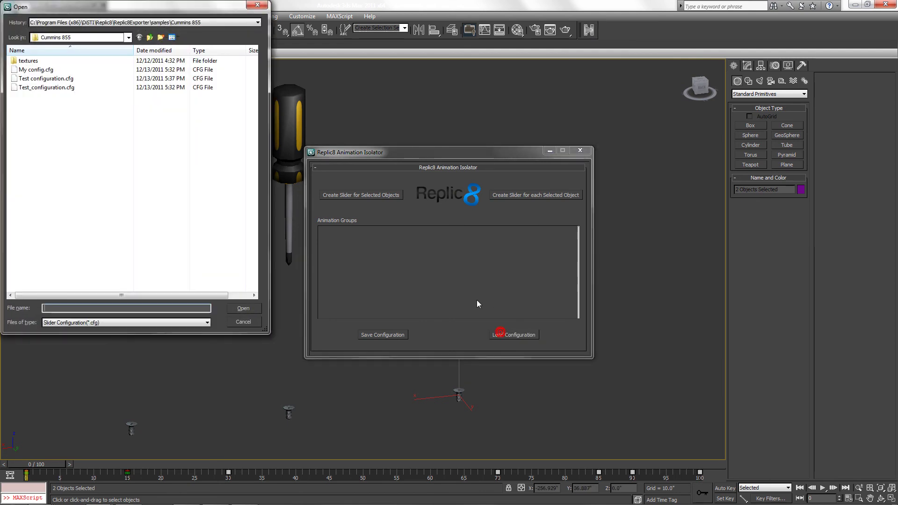
{"action": "left_click", "coordinate": [45, 79]}
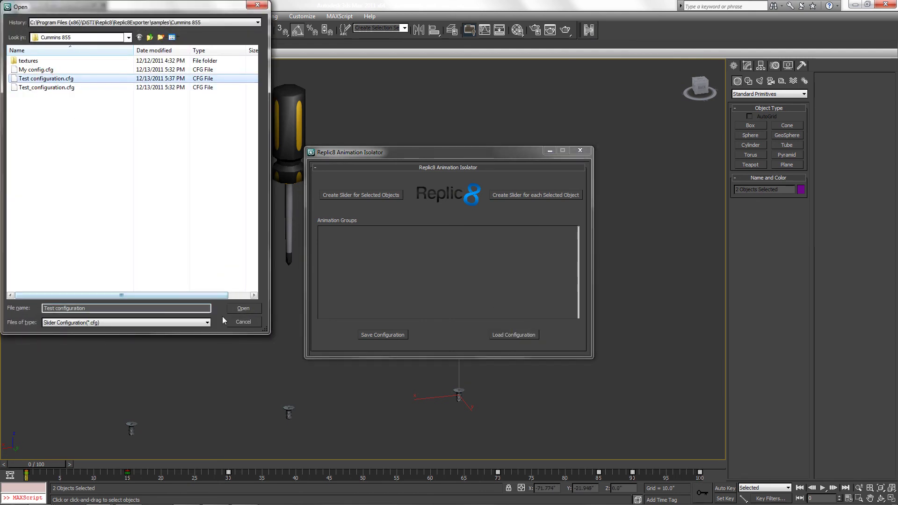
{"action": "left_click", "coordinate": [243, 308]}
{"action": "left_click_drag", "start_coordinate": [405, 154], "coordinate": [655, 88]}
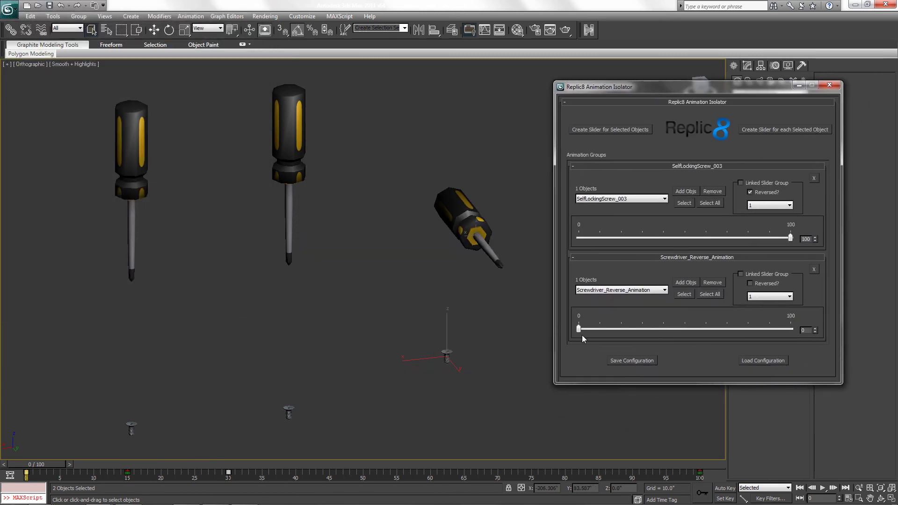
{"action": "left_click_drag", "start_coordinate": [579, 329], "coordinate": [786, 324]}
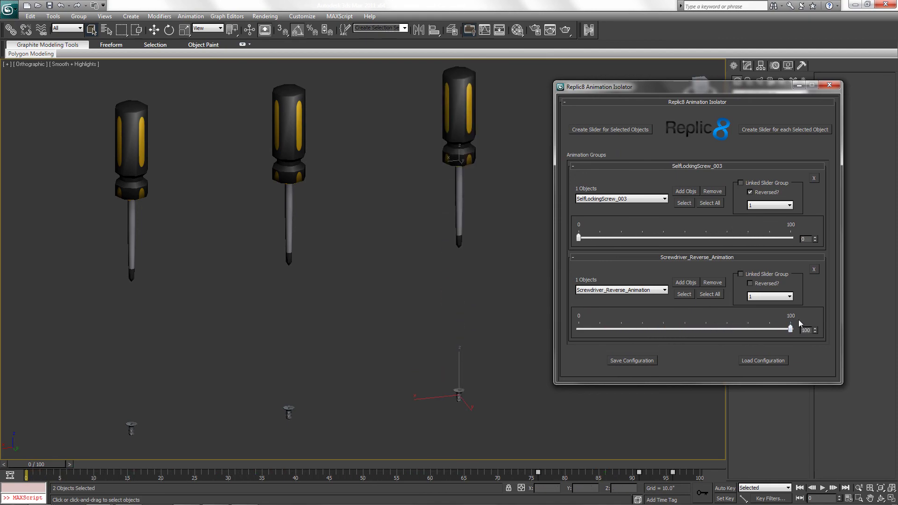